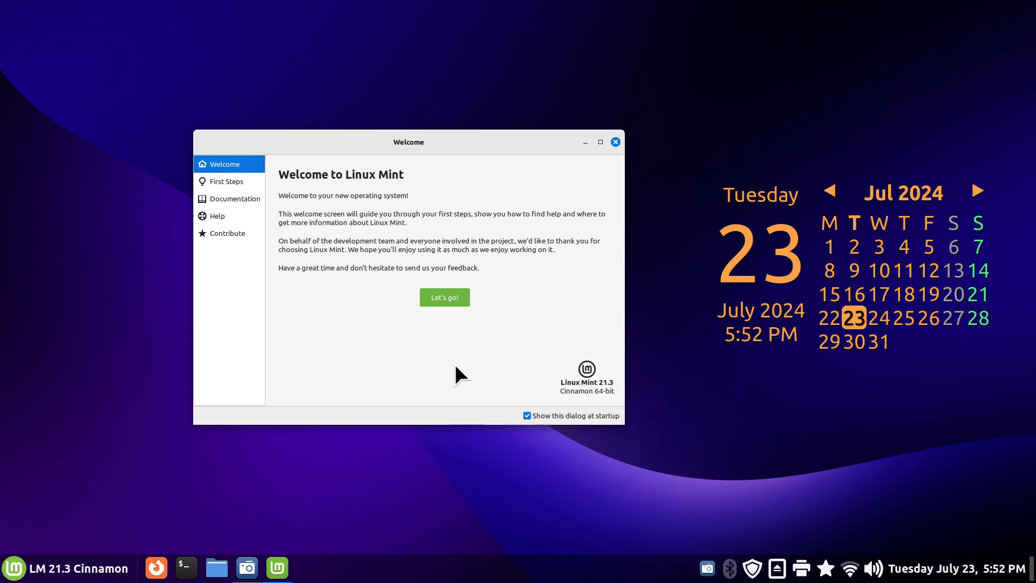
# - Close the Linux Mint Welcome window to clear the desktop
pyautogui.click(616, 142)
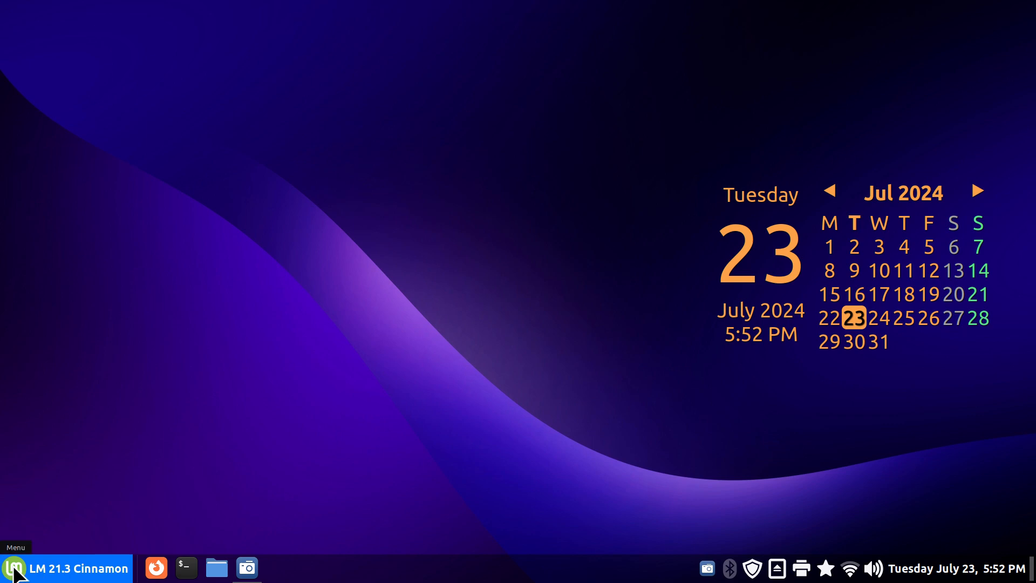
pyautogui.rightClick(28, 576)
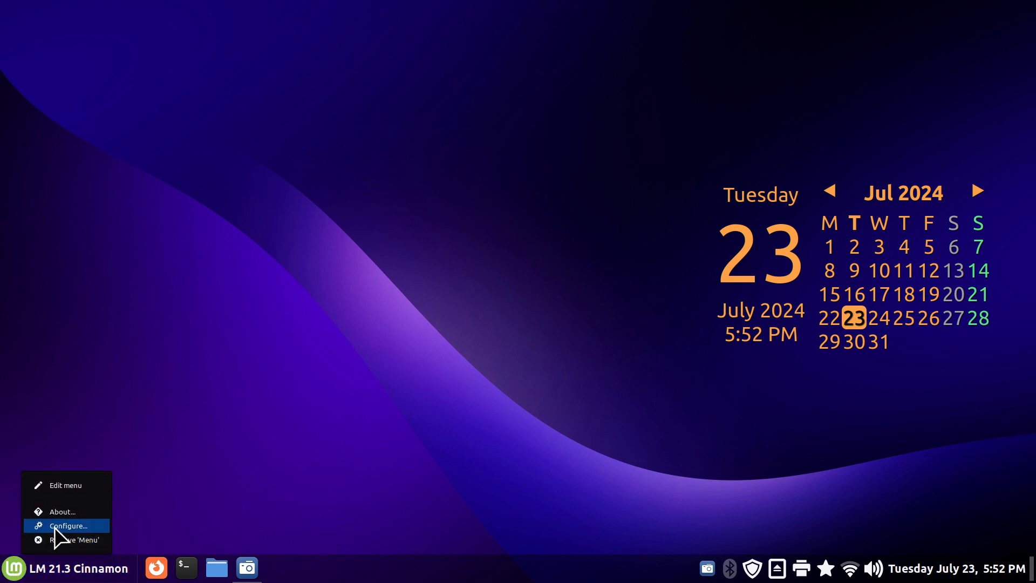
pyautogui.click(179, 477)
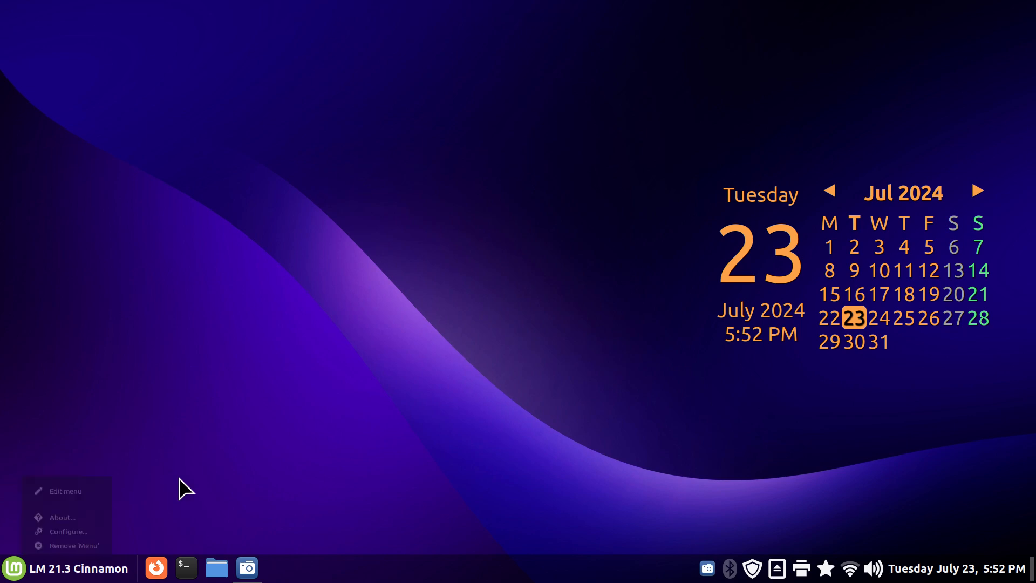
# - Review the desktop theme choices on the Themes page of System Settings and close the window
pyautogui.click(18, 570)
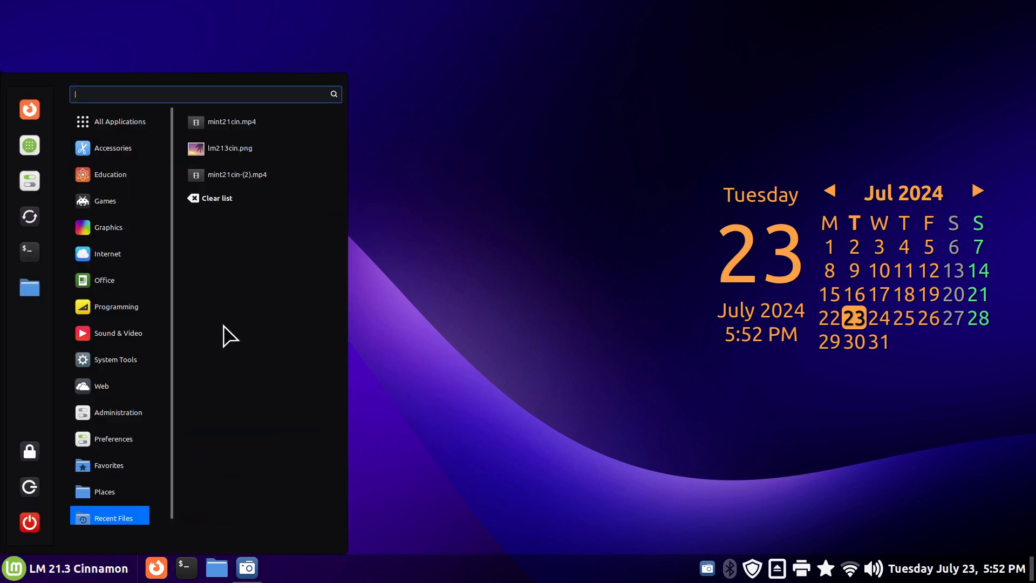
pyautogui.click(32, 183)
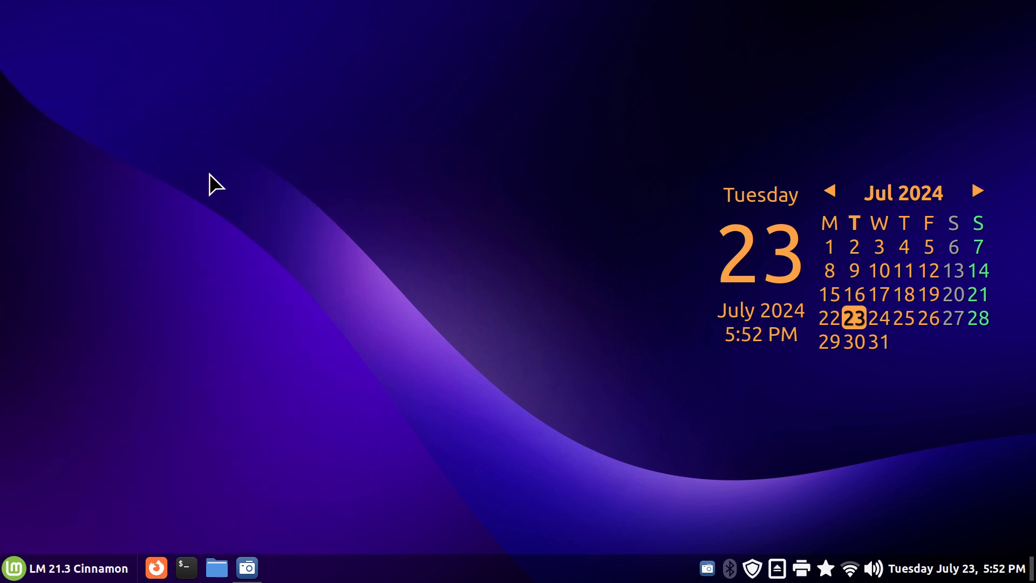
pyautogui.click(541, 197)
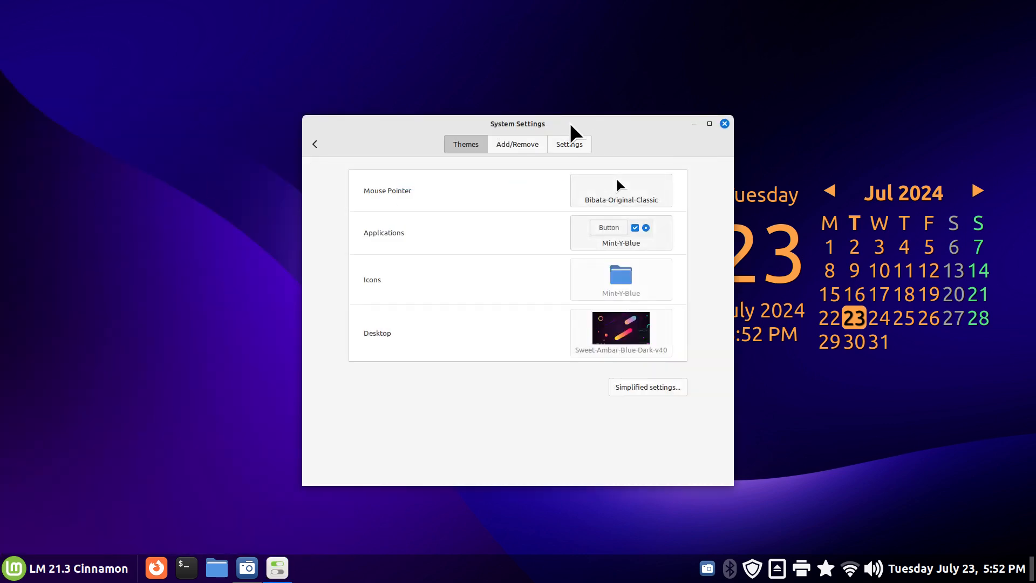
pyautogui.moveTo(606, 121); pyautogui.dragTo(503, 91)
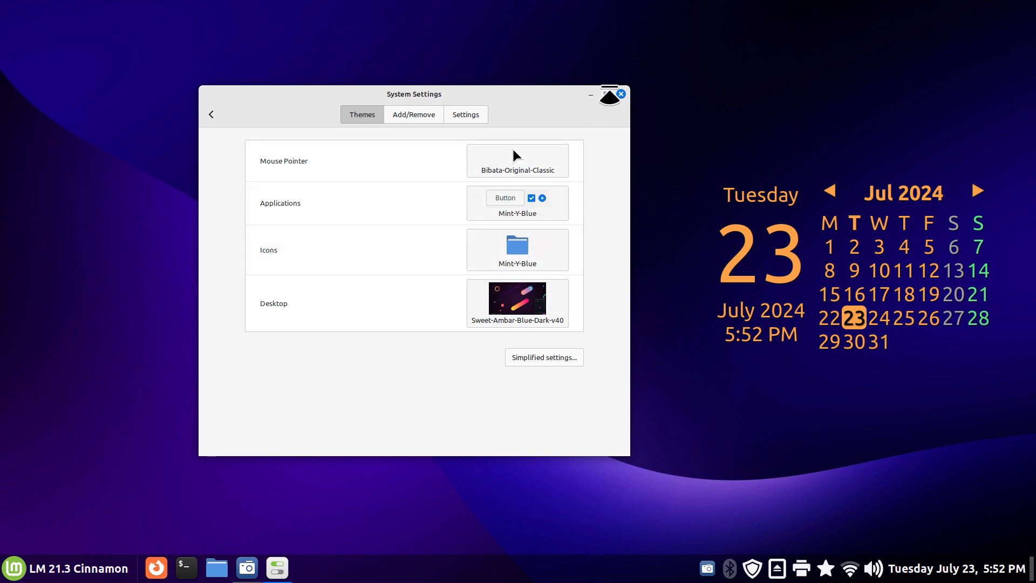
pyautogui.click(620, 94)
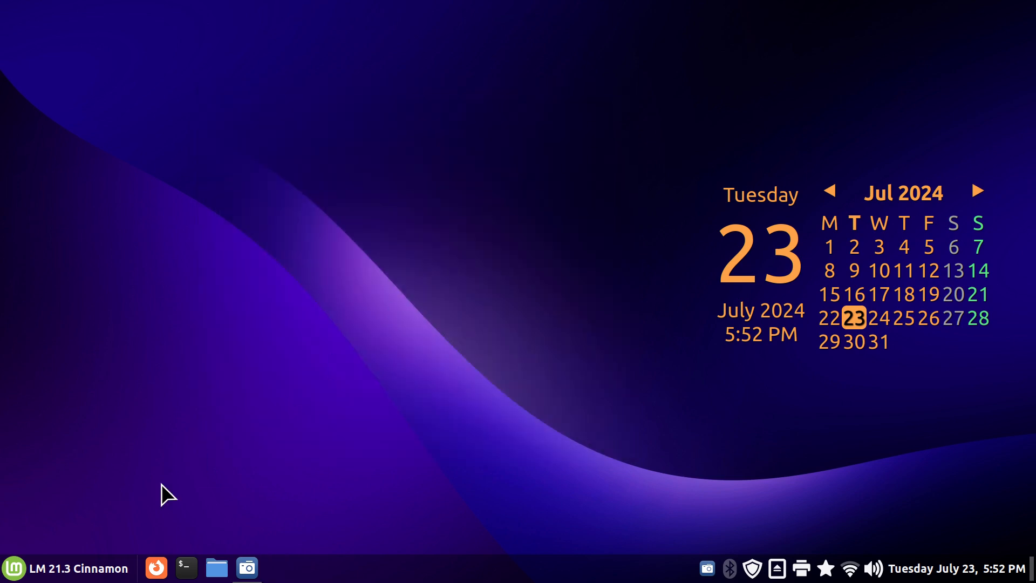
# - Launch SimpleScreenRecorder from the Sound & Video applications and move its window toward the middle of the desktop
pyautogui.click(15, 567)
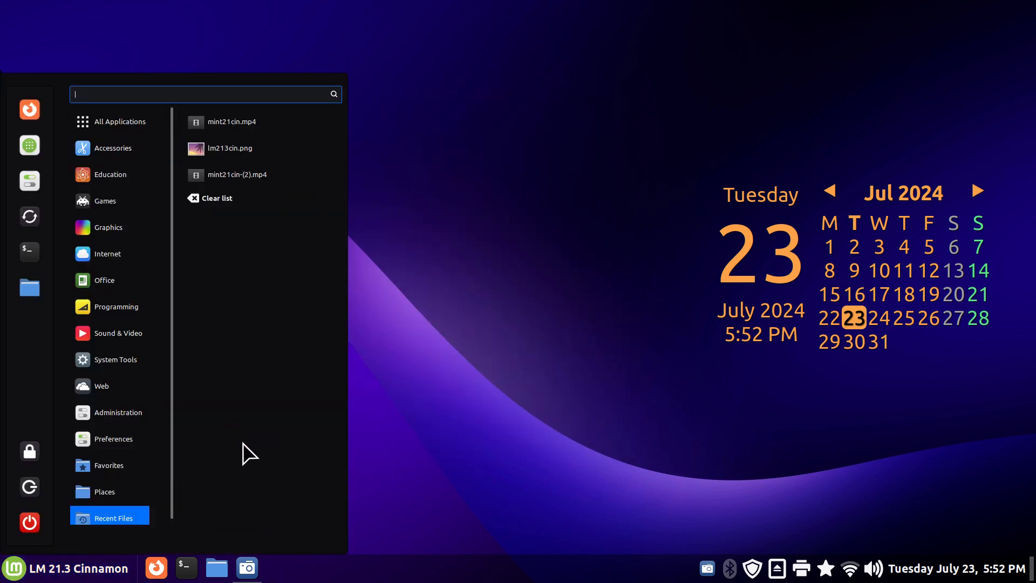
pyautogui.moveTo(160, 337)
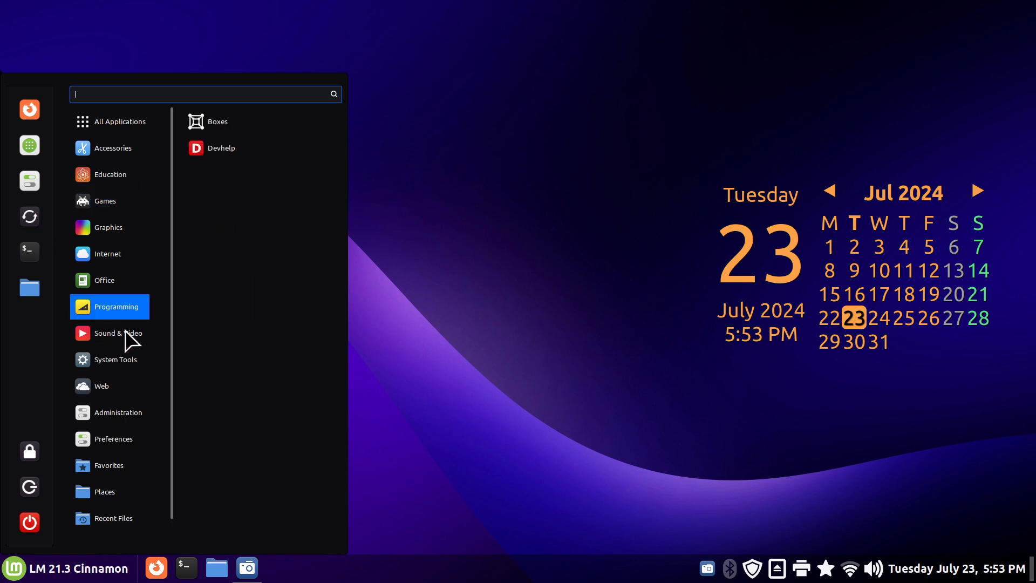
pyautogui.moveTo(124, 335)
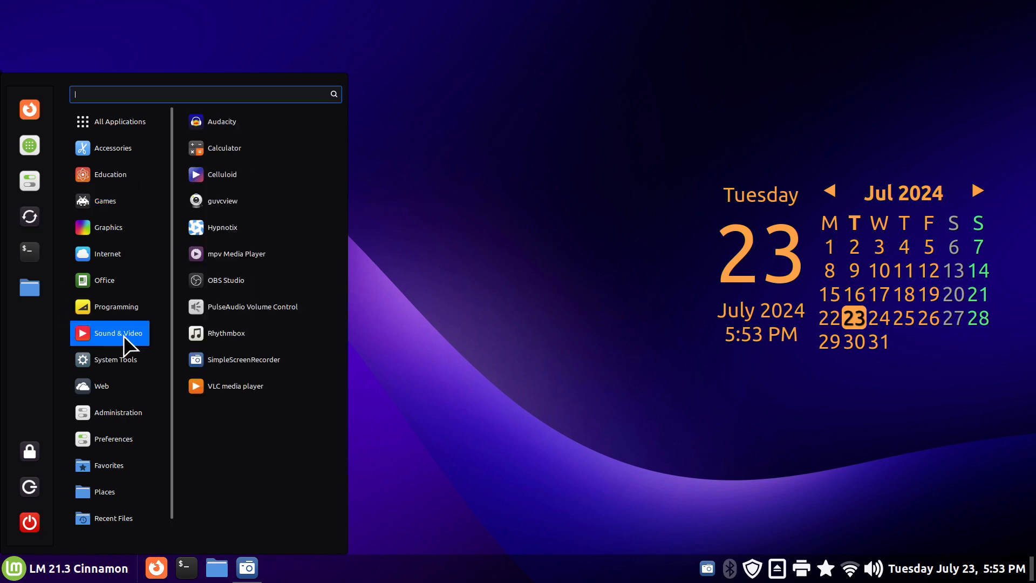
pyautogui.click(291, 360)
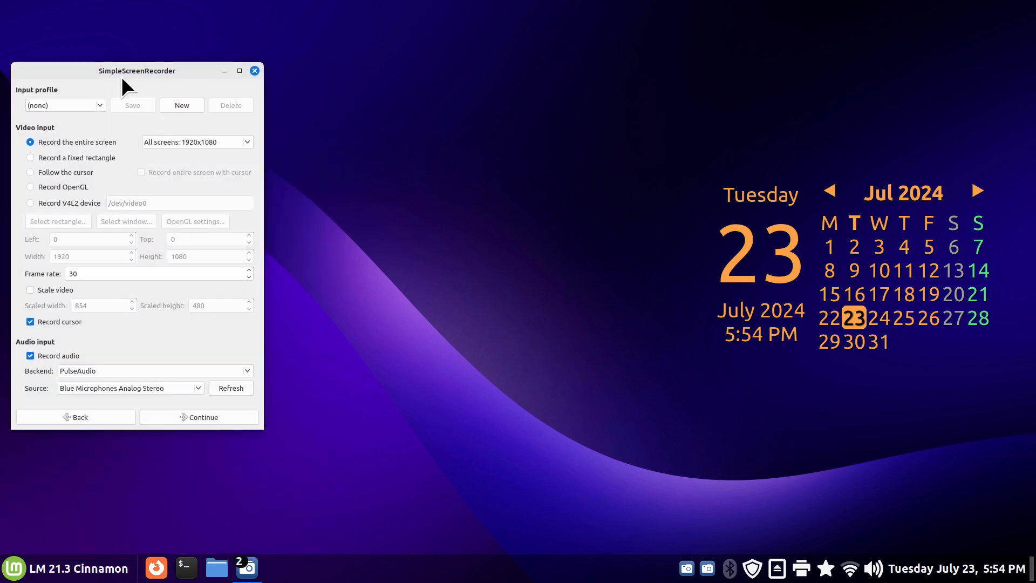
pyautogui.moveTo(123, 68); pyautogui.dragTo(385, 79)
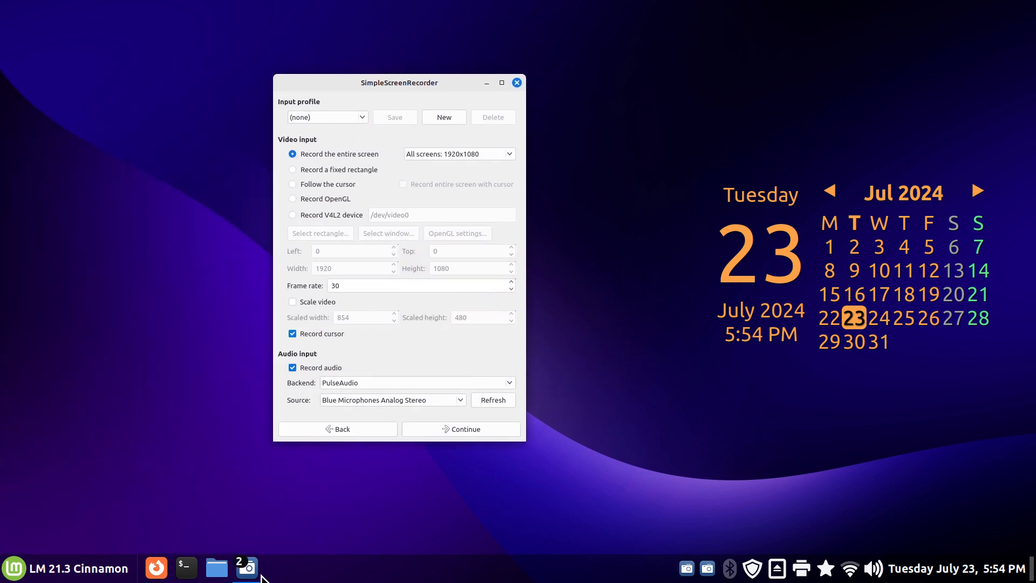
# - Go back to SimpleScreenRecorder's welcome page to review its introduction and skip option, and return to the input settings
pyautogui.moveTo(251, 565)
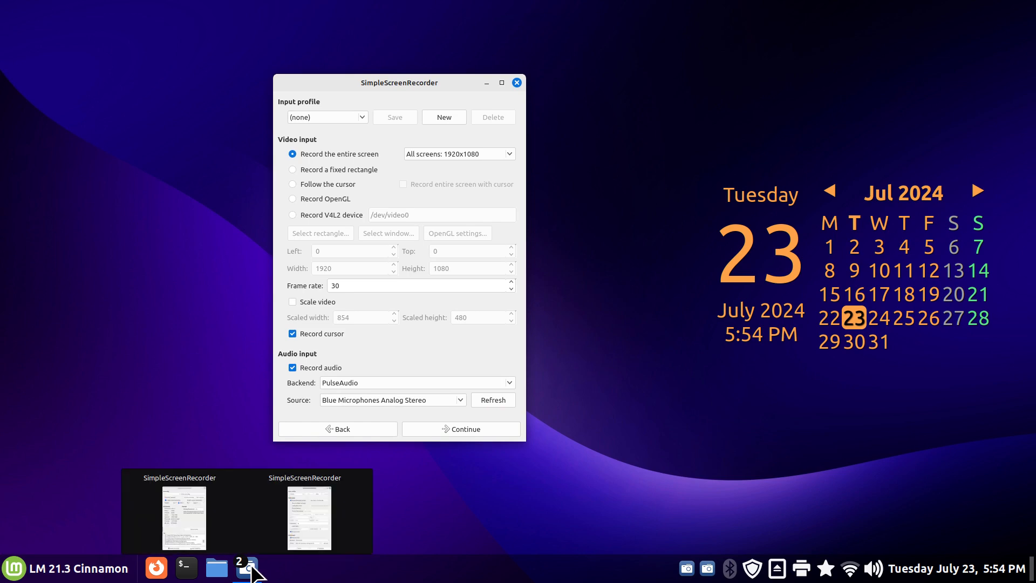
pyautogui.click(346, 432)
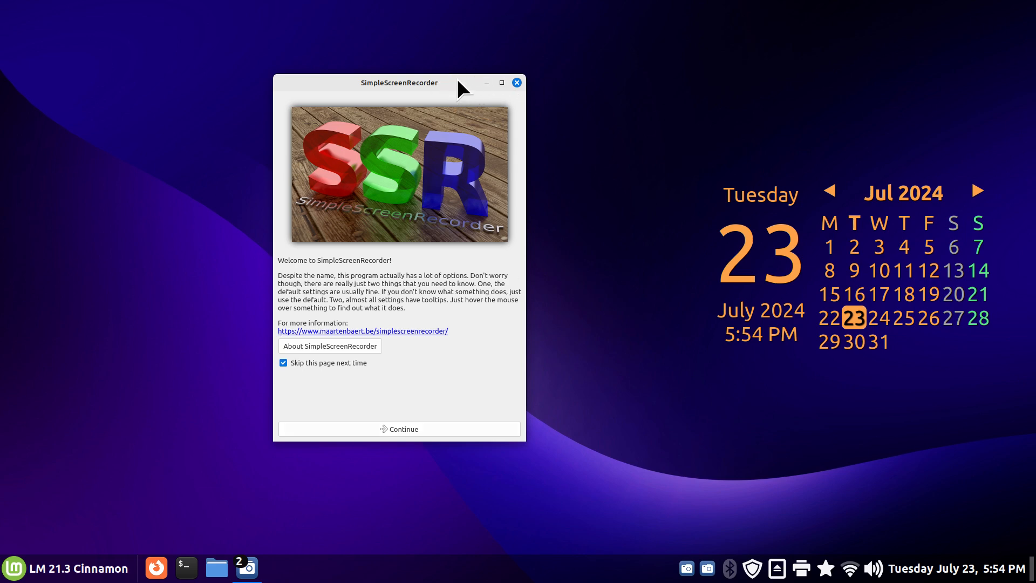
pyautogui.moveTo(458, 79); pyautogui.dragTo(425, 56)
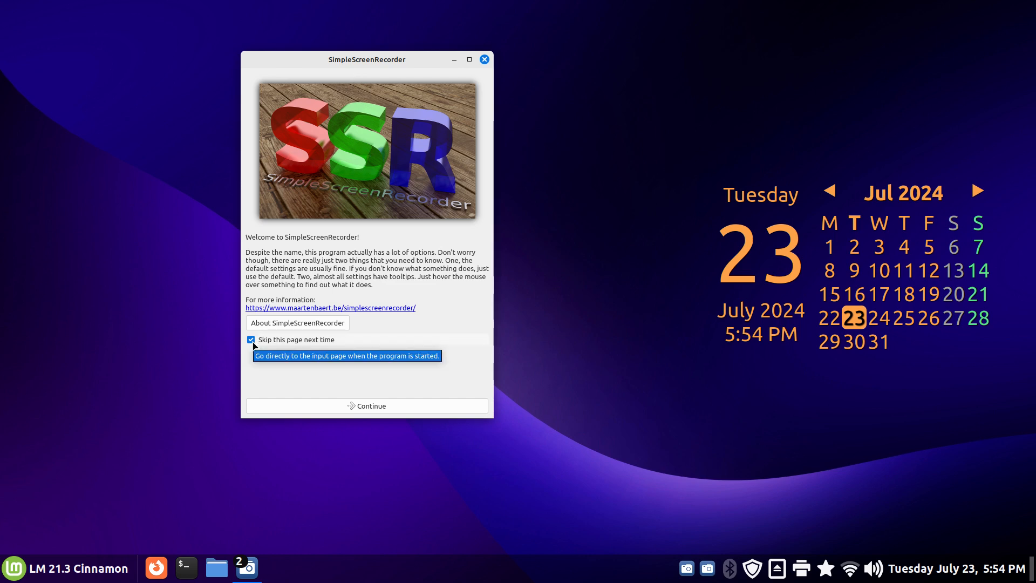
pyautogui.click(424, 409)
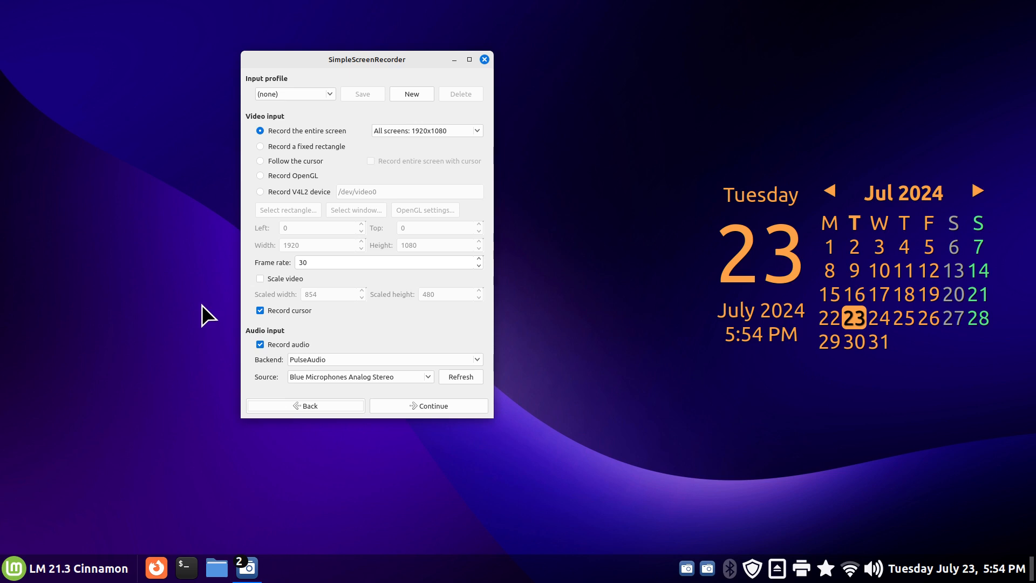
# - Switch Record cursor off and on again, and check the available audio backends without changing PulseAudio
pyautogui.click(261, 313)
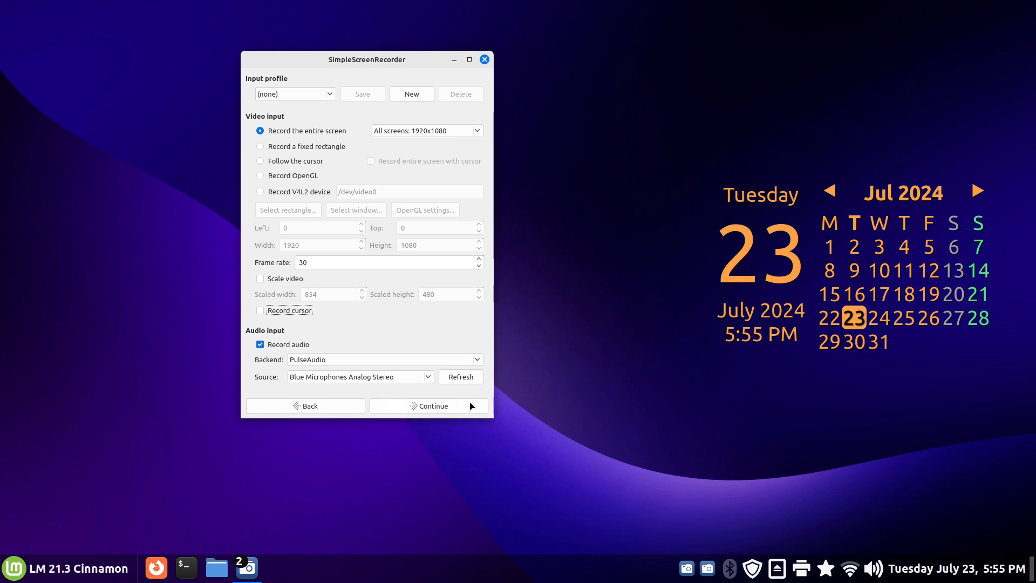
pyautogui.click(261, 313)
pyautogui.click(326, 361)
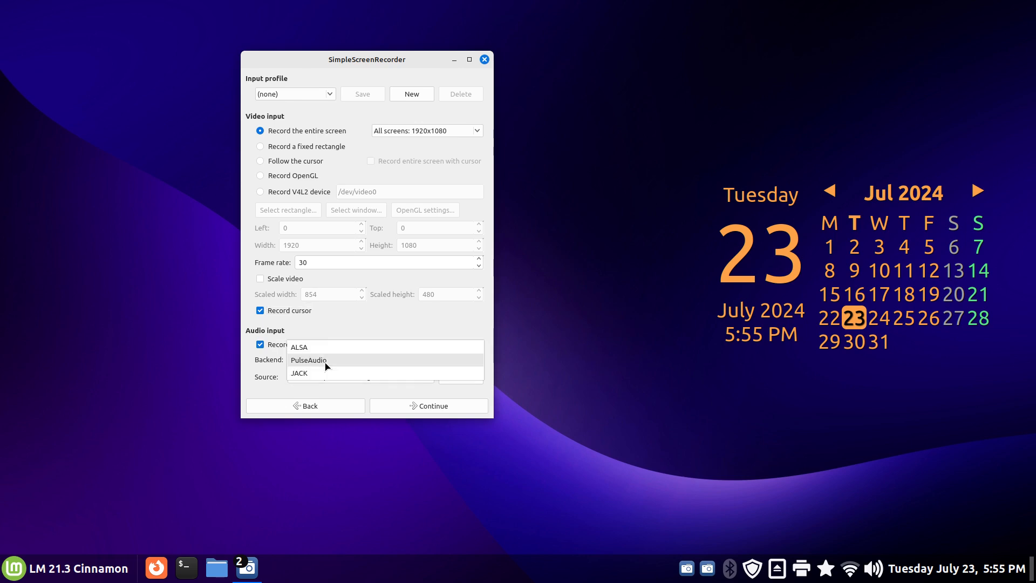
pyautogui.click(252, 366)
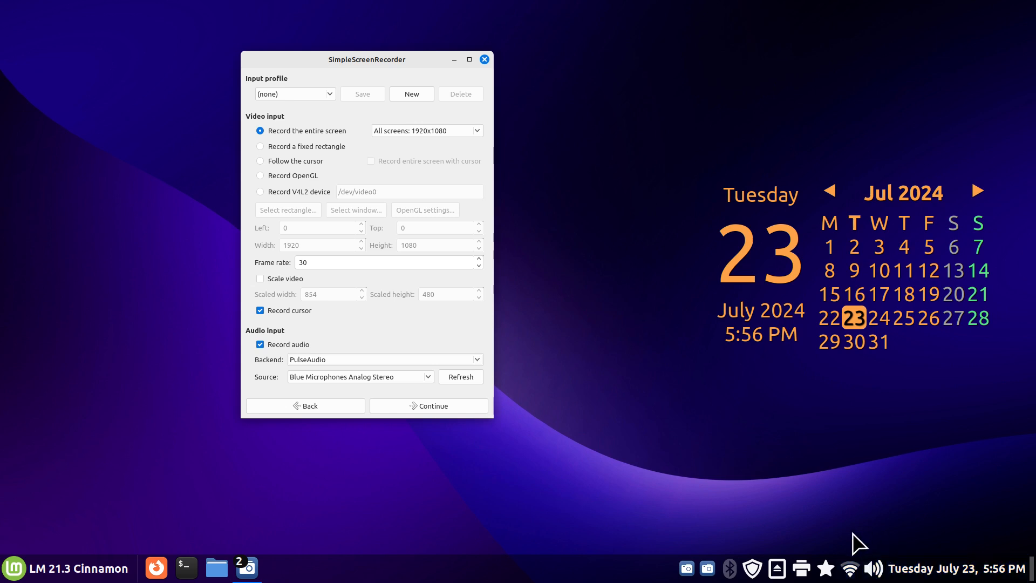
# - Check the output and input devices and their volume in the system Sound settings, and close that window
pyautogui.click(874, 569)
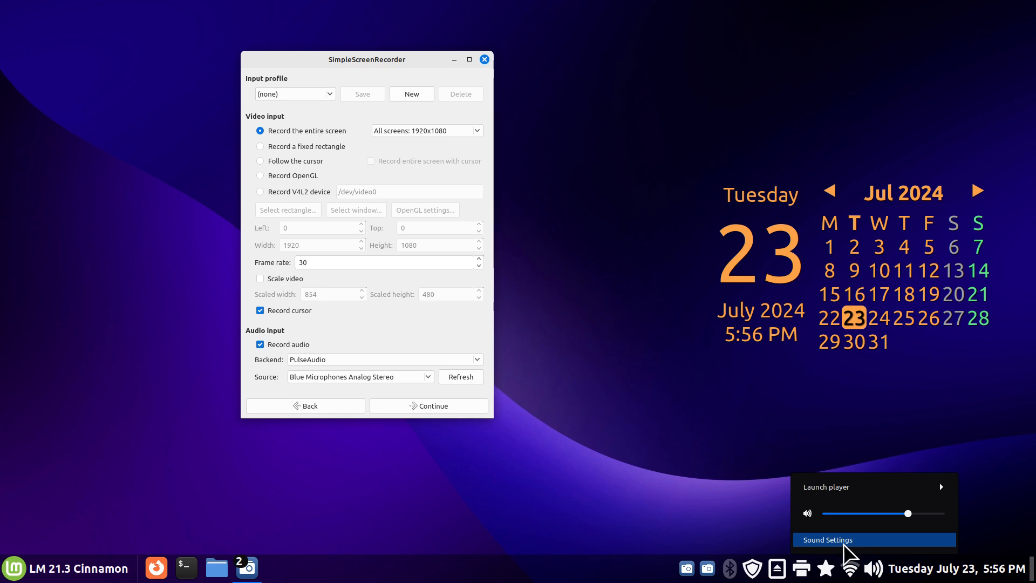
pyautogui.click(843, 542)
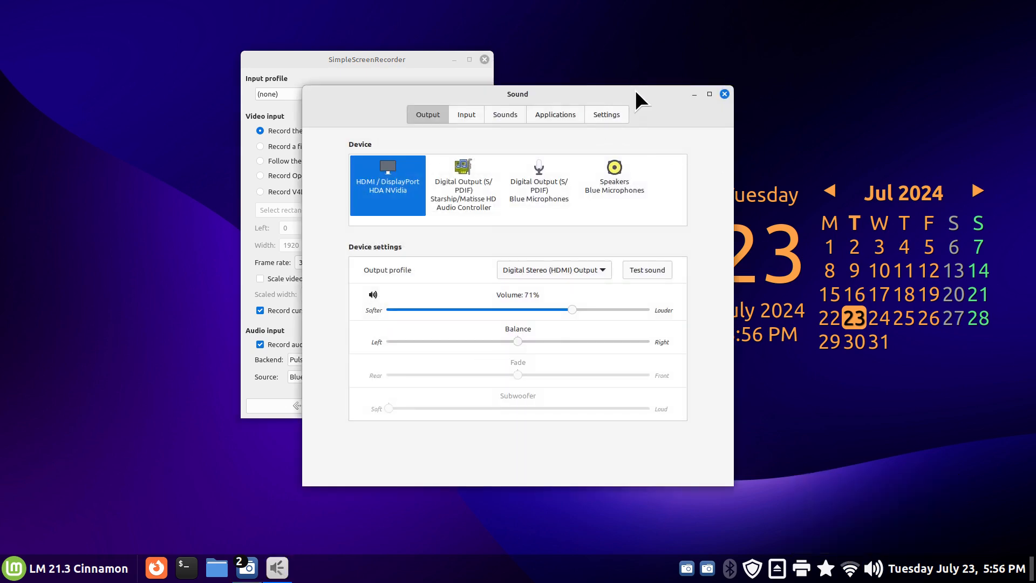
pyautogui.moveTo(636, 90); pyautogui.dragTo(865, 54)
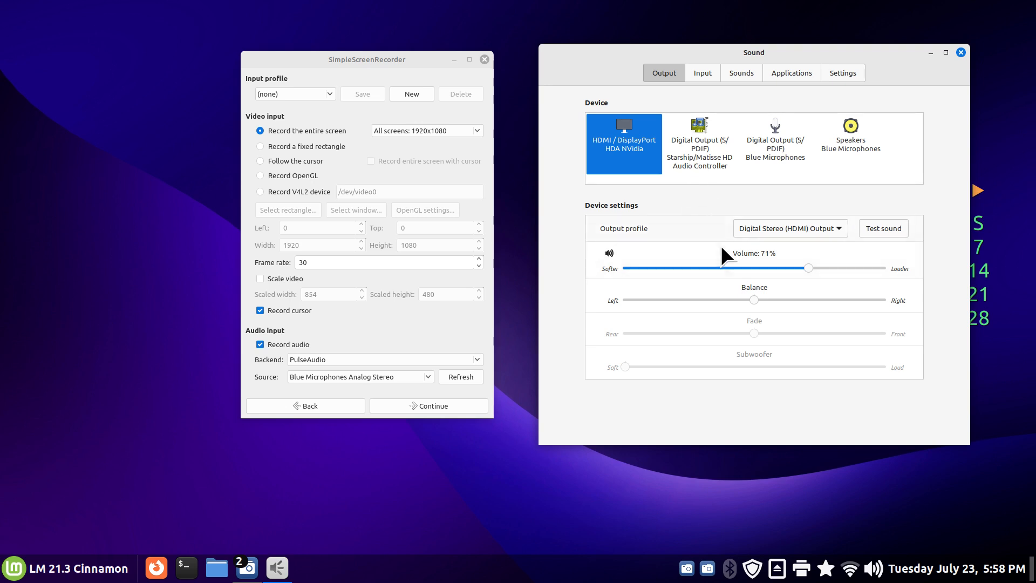
pyautogui.click(700, 72)
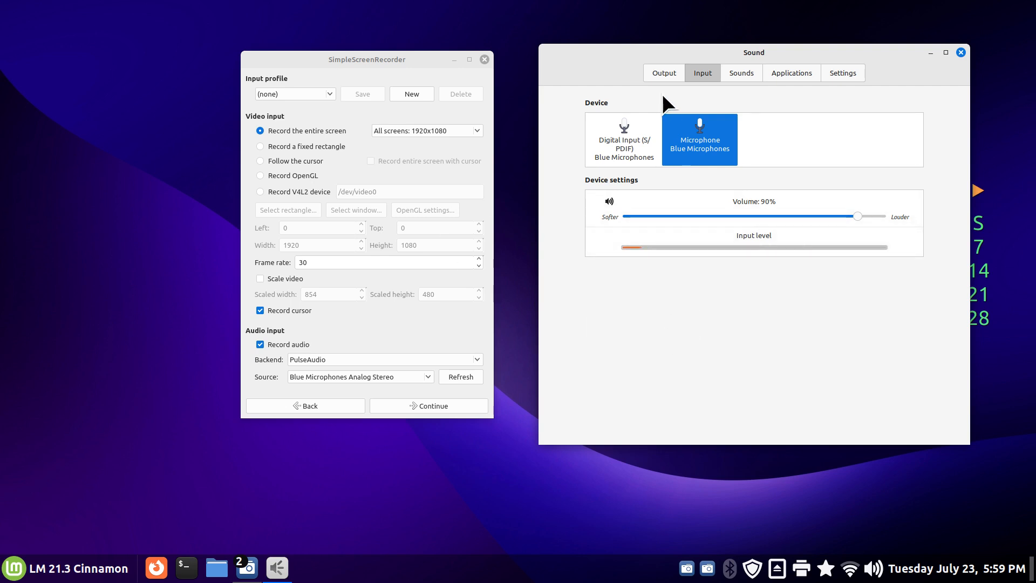
pyautogui.click(661, 72)
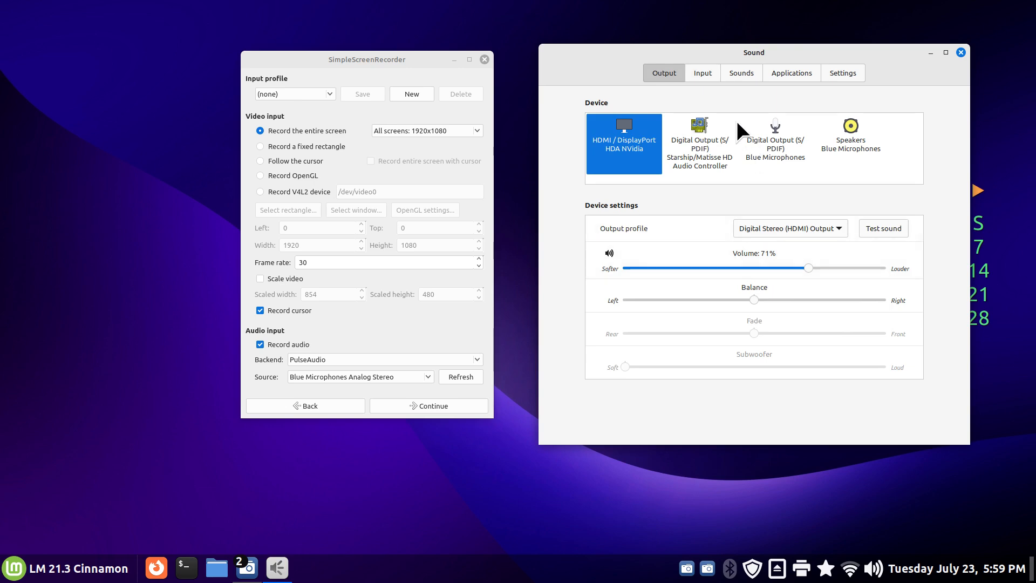
pyautogui.click(702, 72)
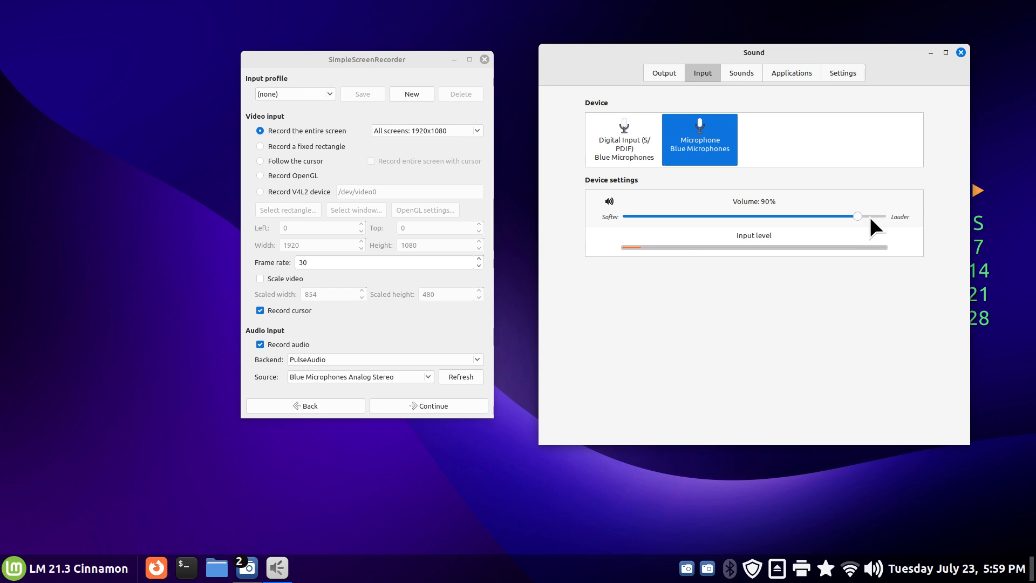
pyautogui.click(960, 52)
# - Continue to the output settings, choose the YouTube output profile, and disable Separate file per segment and Add timestamp
pyautogui.click(430, 407)
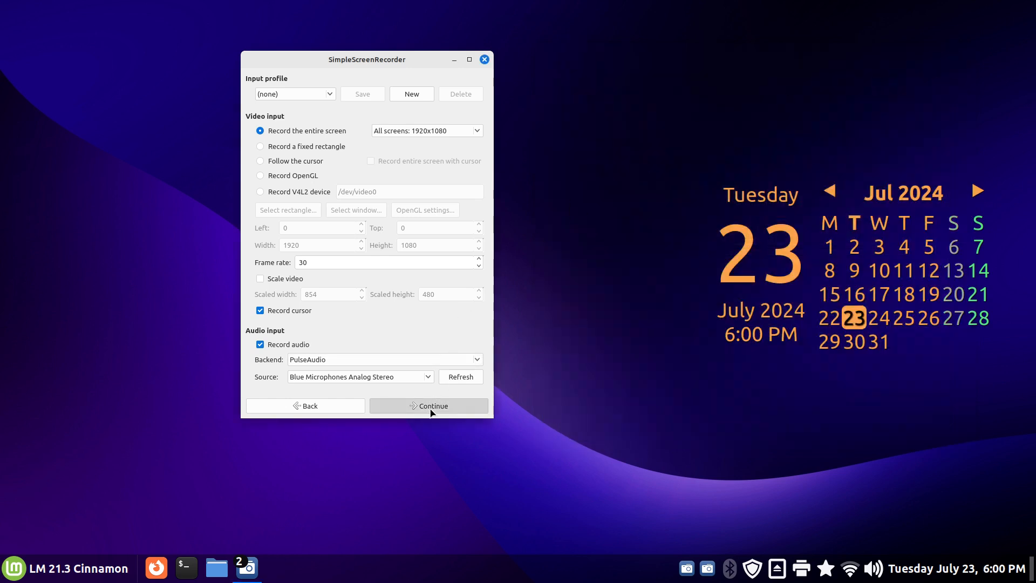
pyautogui.click(330, 95)
pyautogui.click(297, 31)
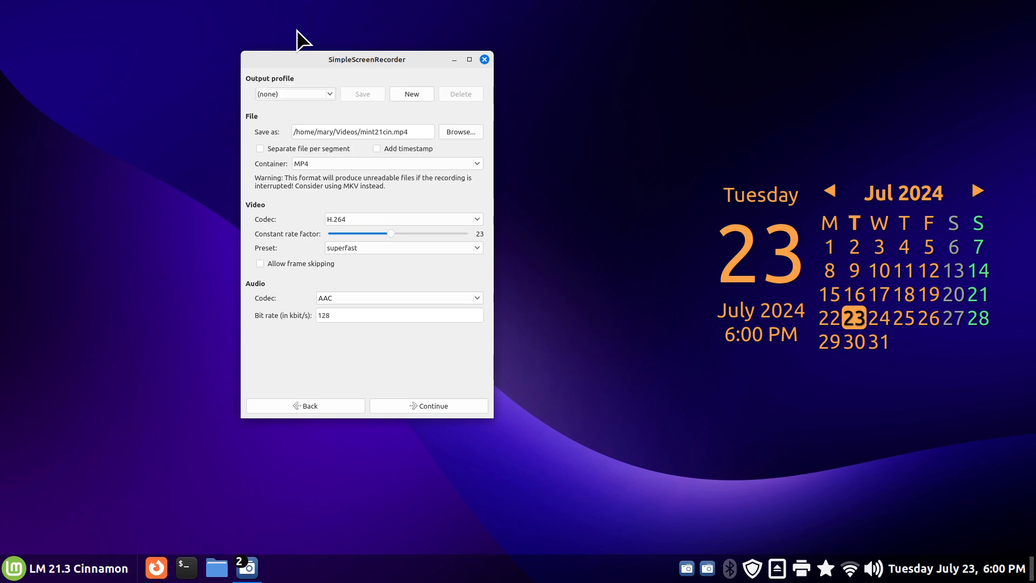
pyautogui.click(330, 94)
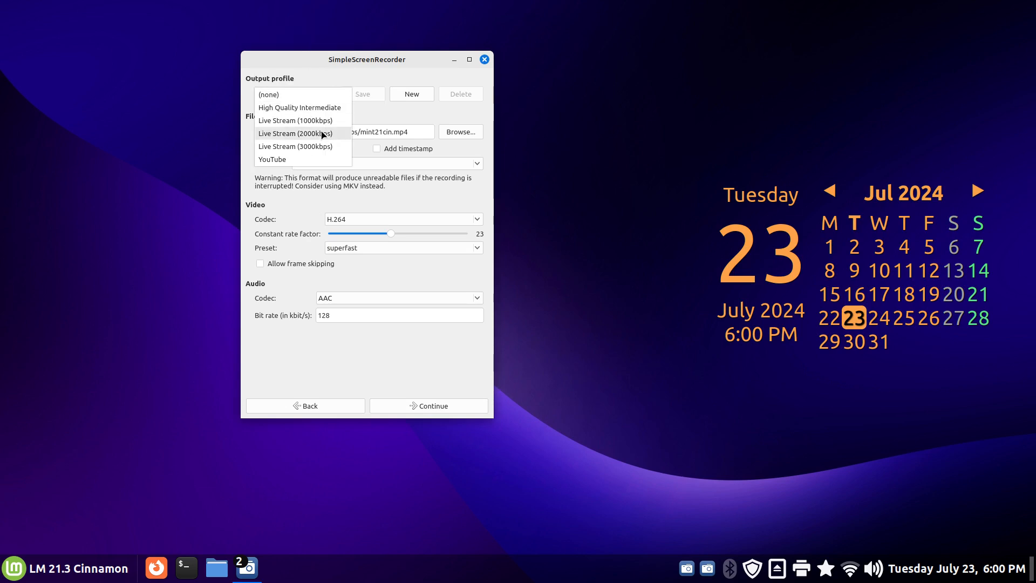
pyautogui.click(312, 160)
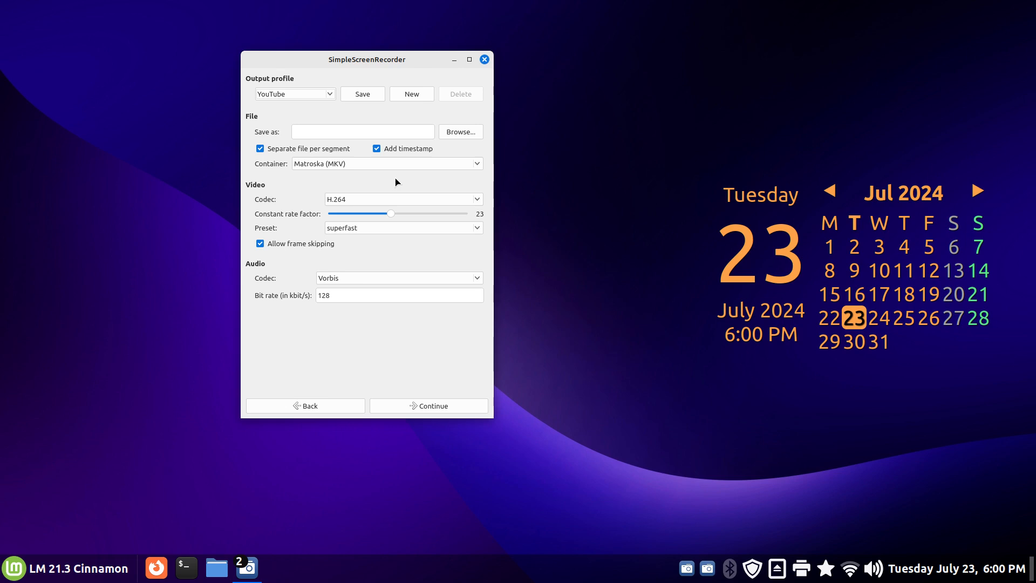
pyautogui.click(263, 154)
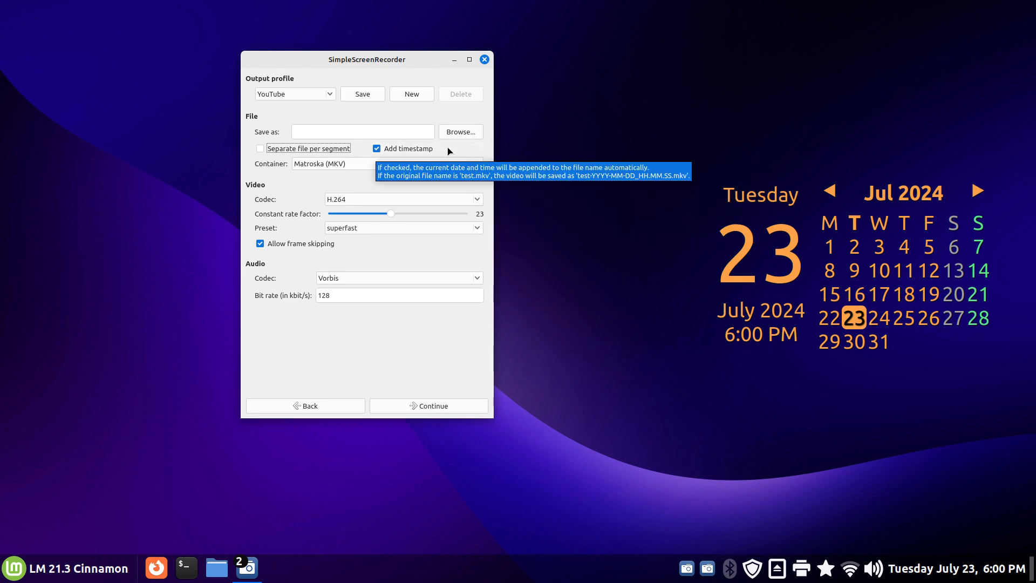
pyautogui.click(378, 150)
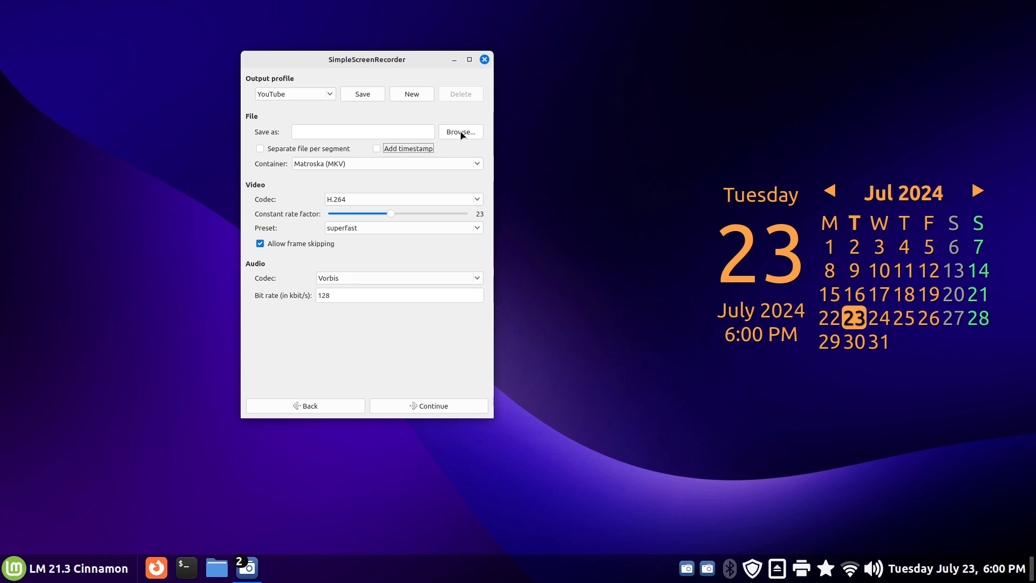
# - Set the recording's output file to test1 in the Videos folder
pyautogui.click(461, 133)
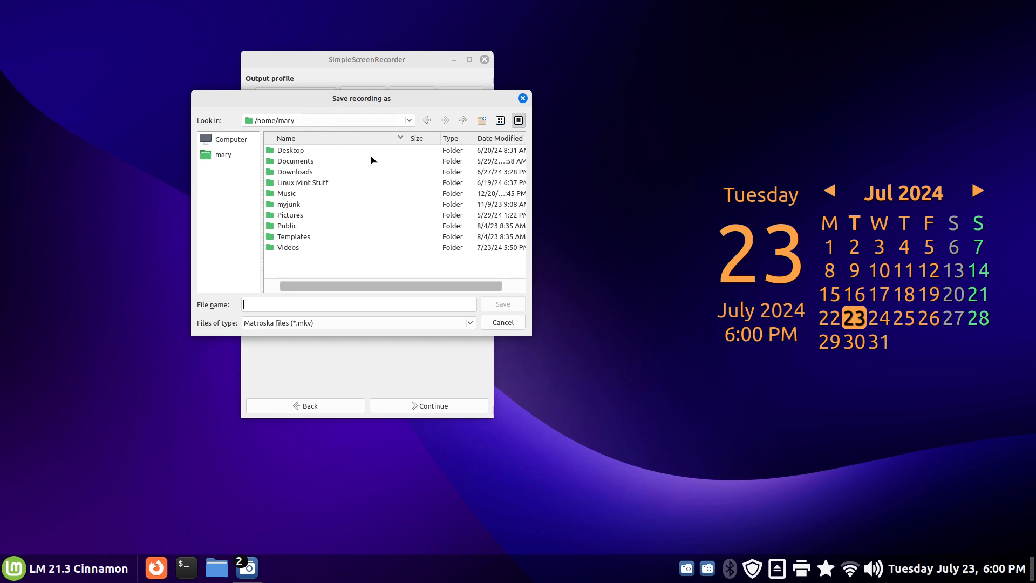
pyautogui.doubleClick(275, 248)
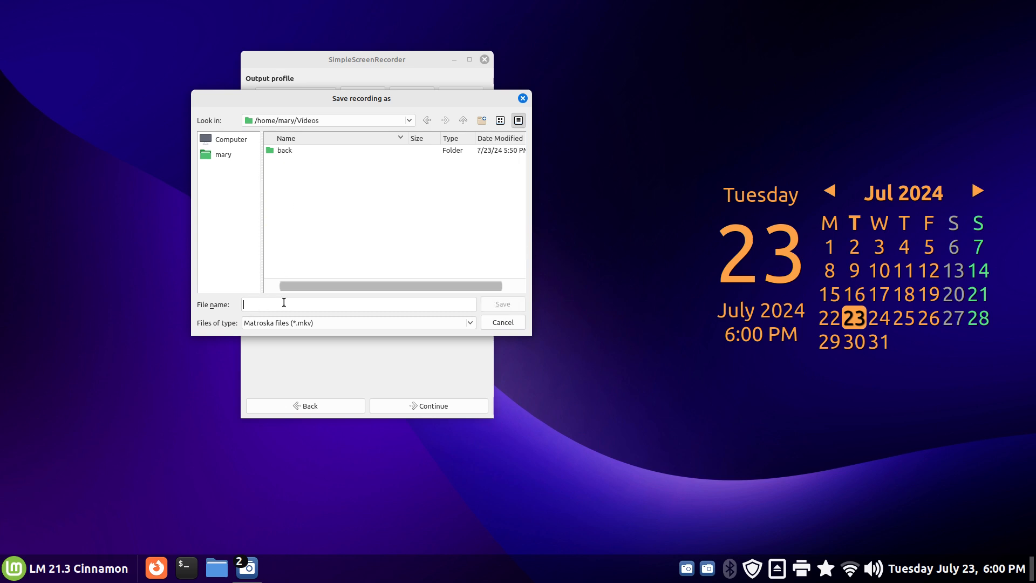
pyautogui.write('test1')
pyautogui.click(501, 304)
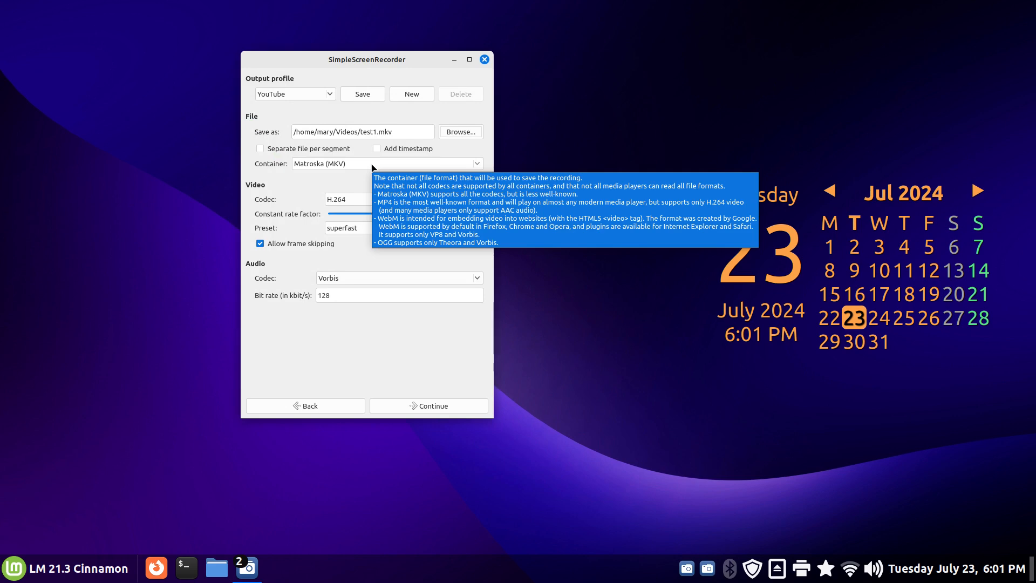
# - Set the container to MP4, keep the H.264 video codec and superfast preset, and disable Allow frame skipping
pyautogui.click(372, 164)
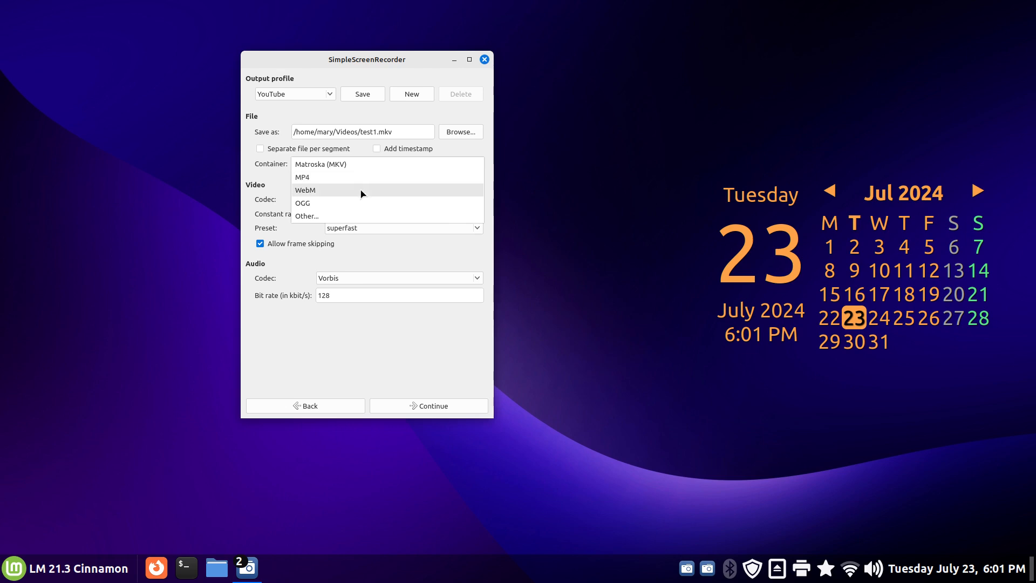
pyautogui.click(307, 184)
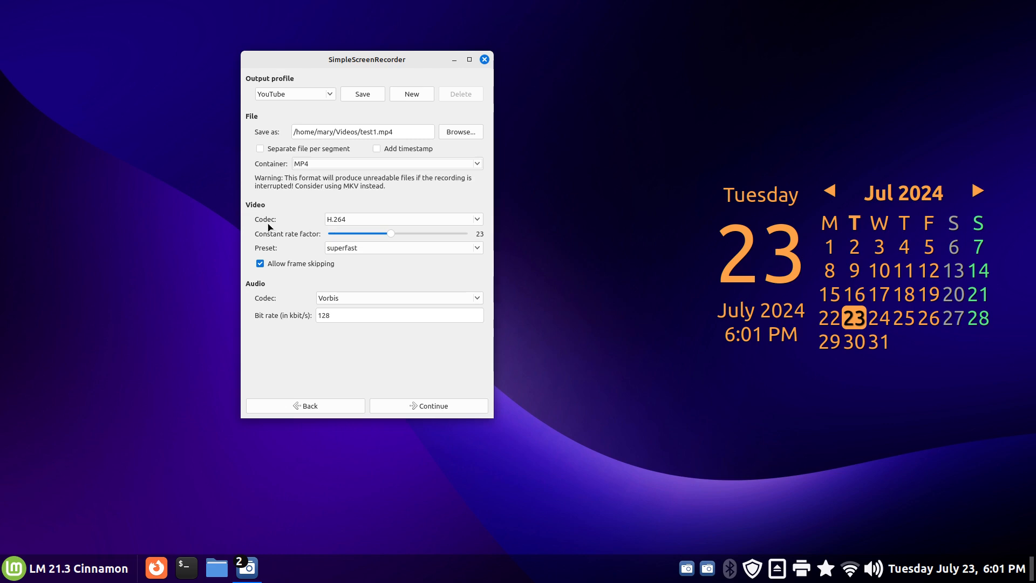
pyautogui.click(349, 224)
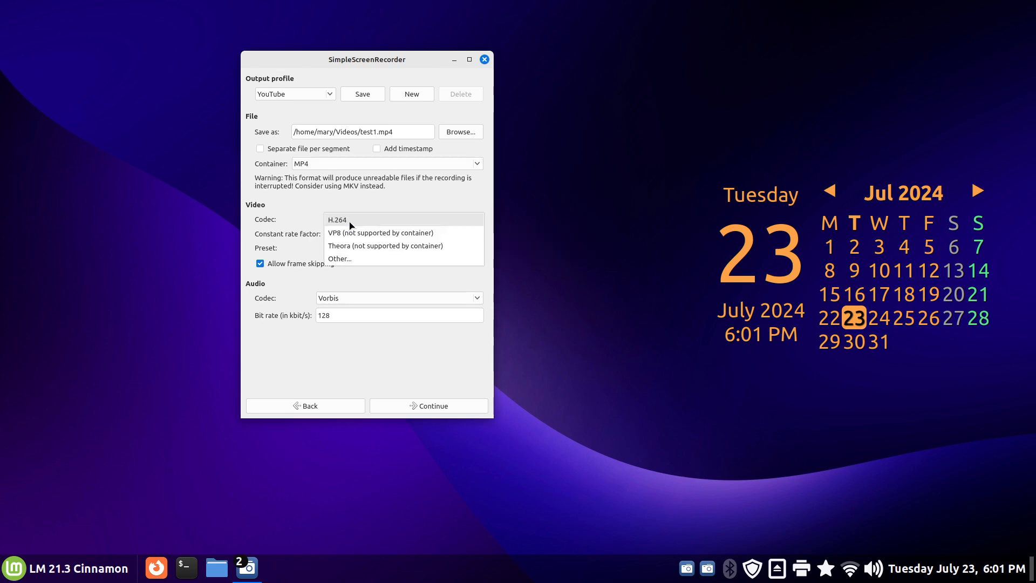
pyautogui.click(350, 221)
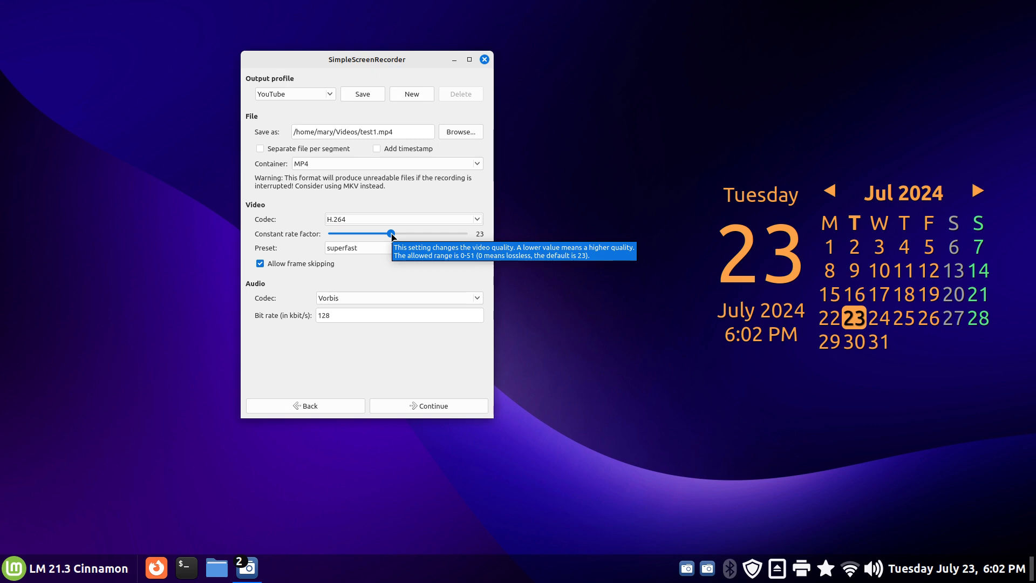
pyautogui.click(388, 251)
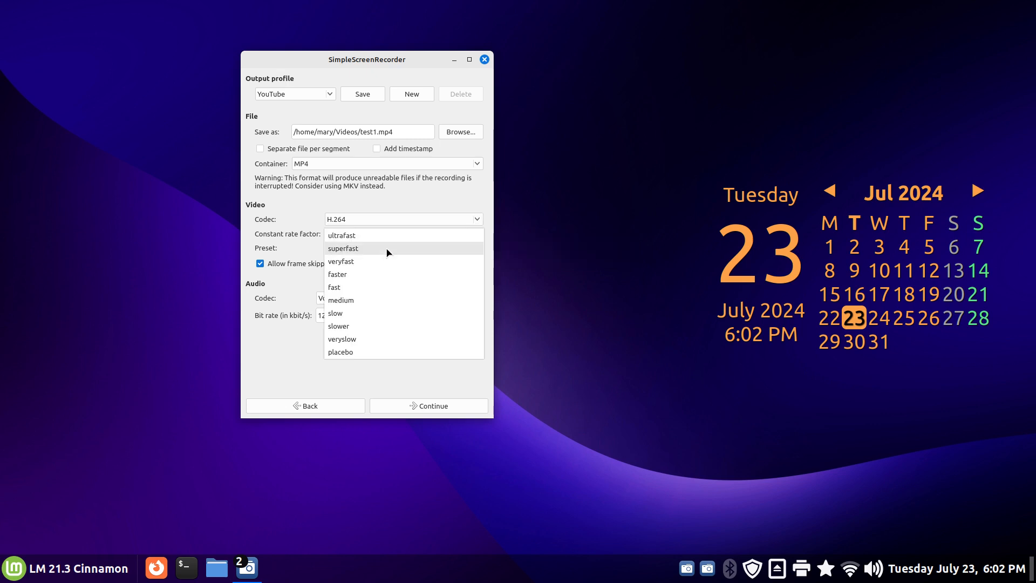
pyautogui.click(388, 249)
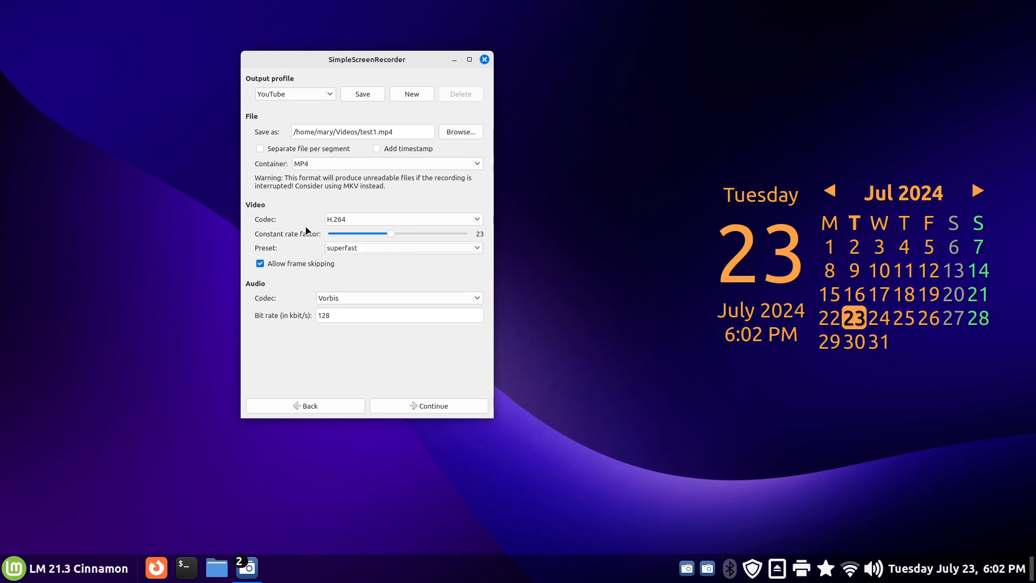
pyautogui.click(261, 264)
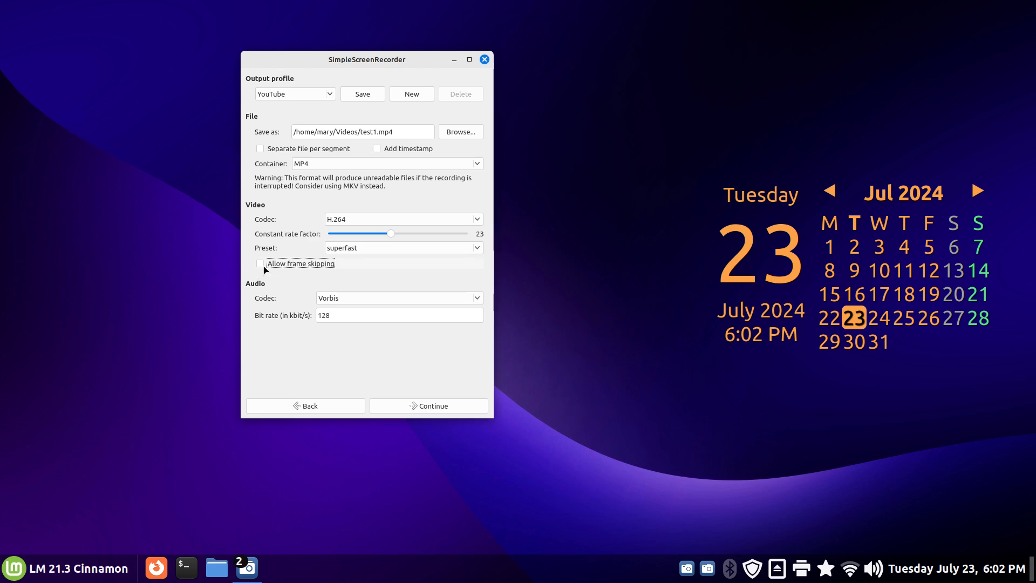
pyautogui.moveTo(261, 268)
# - Set the audio codec to AAC and continue to the recording page
pyautogui.moveTo(305, 170)
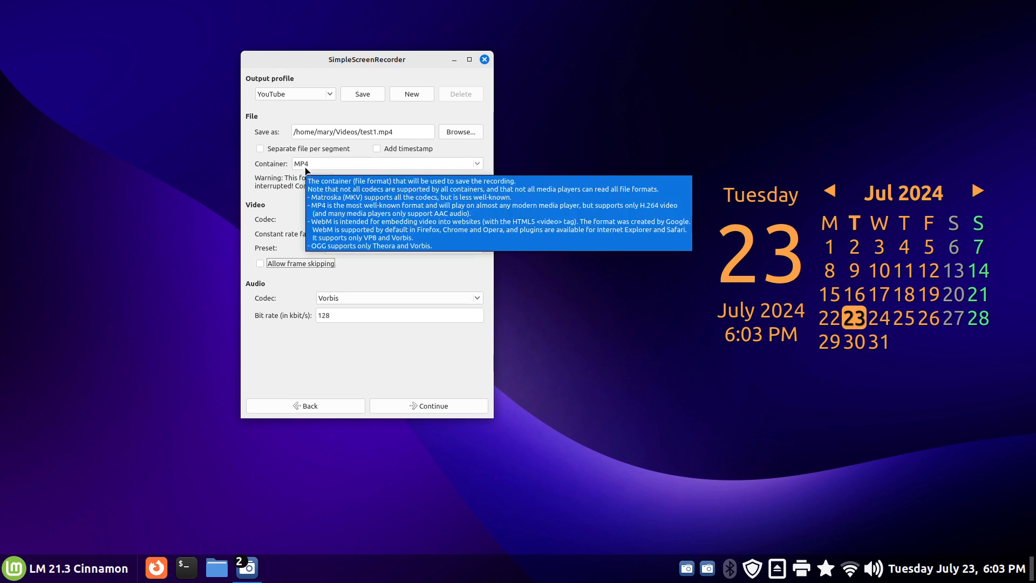
pyautogui.moveTo(338, 307)
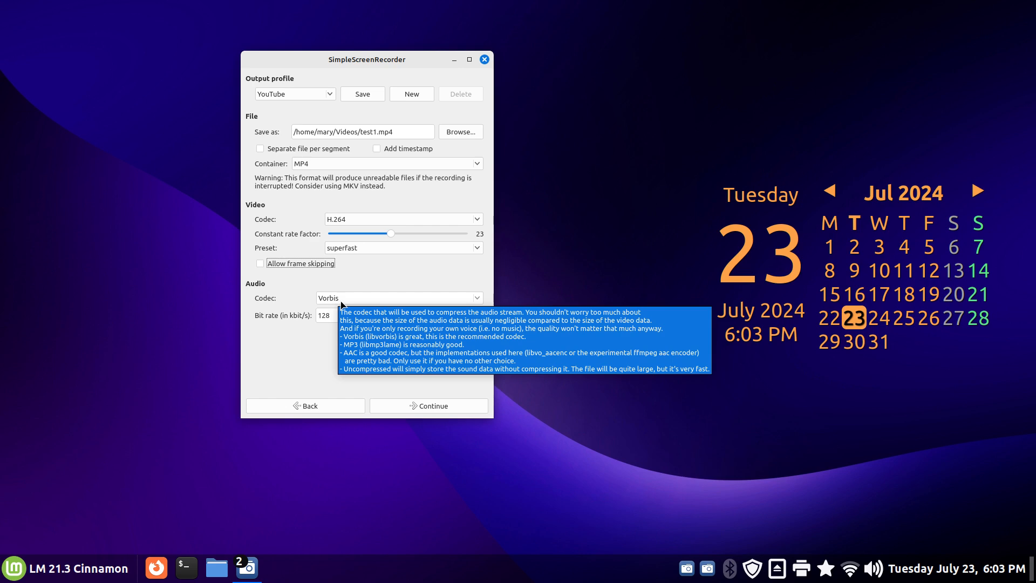
pyautogui.click(348, 302)
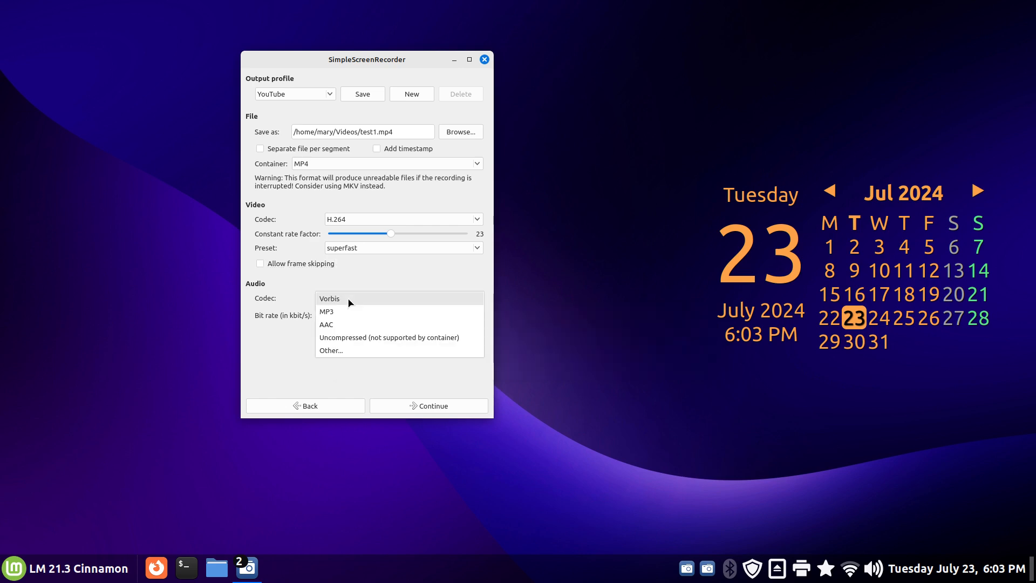
pyautogui.click(340, 328)
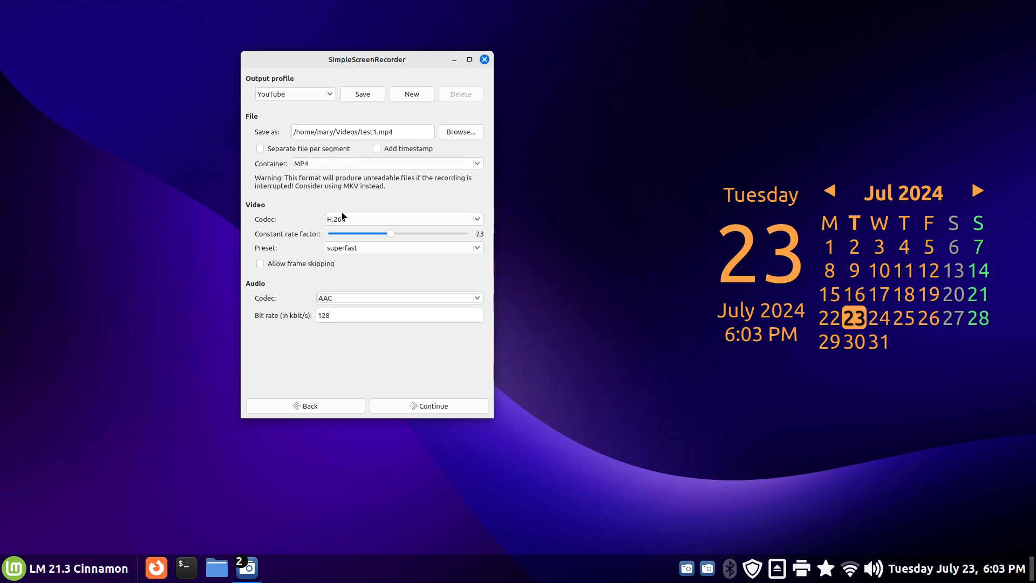
pyautogui.click(444, 406)
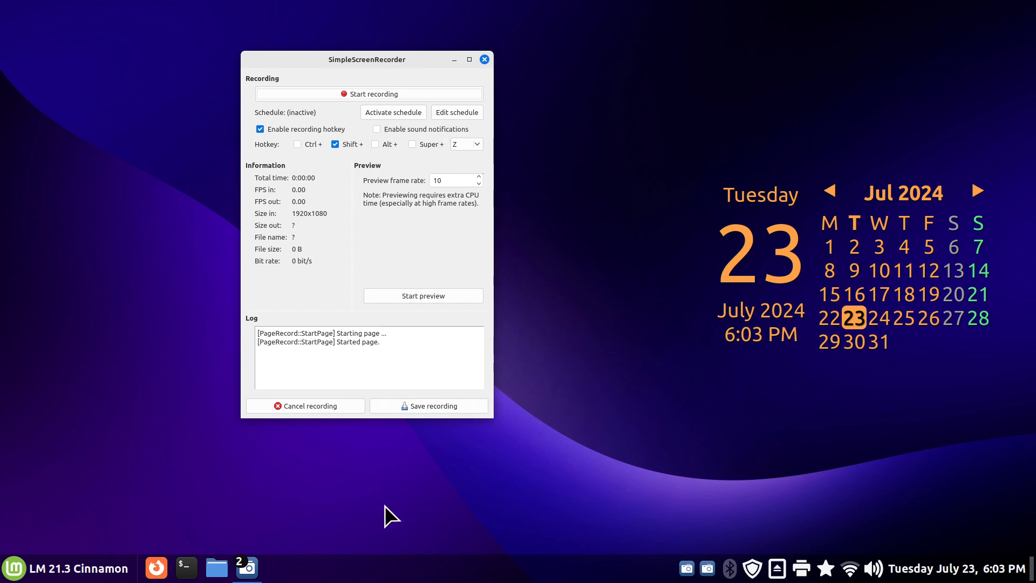
# - Check the available screen resolutions in the system Display settings without changing them, and close that window
pyautogui.rightClick(386, 567)
pyautogui.click(397, 540)
pyautogui.scroll(-3, 517, 322)
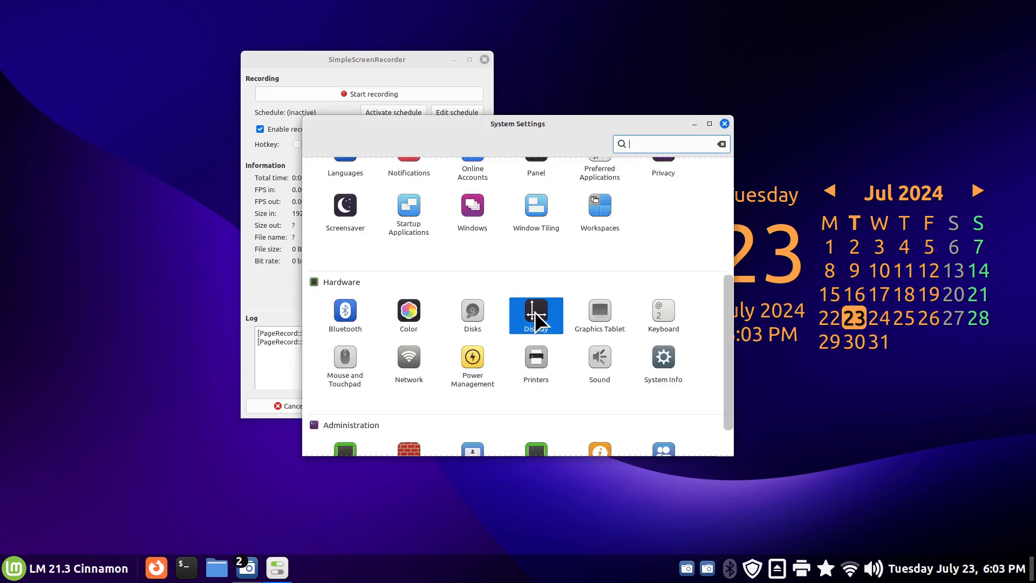
pyautogui.click(535, 315)
pyautogui.click(480, 316)
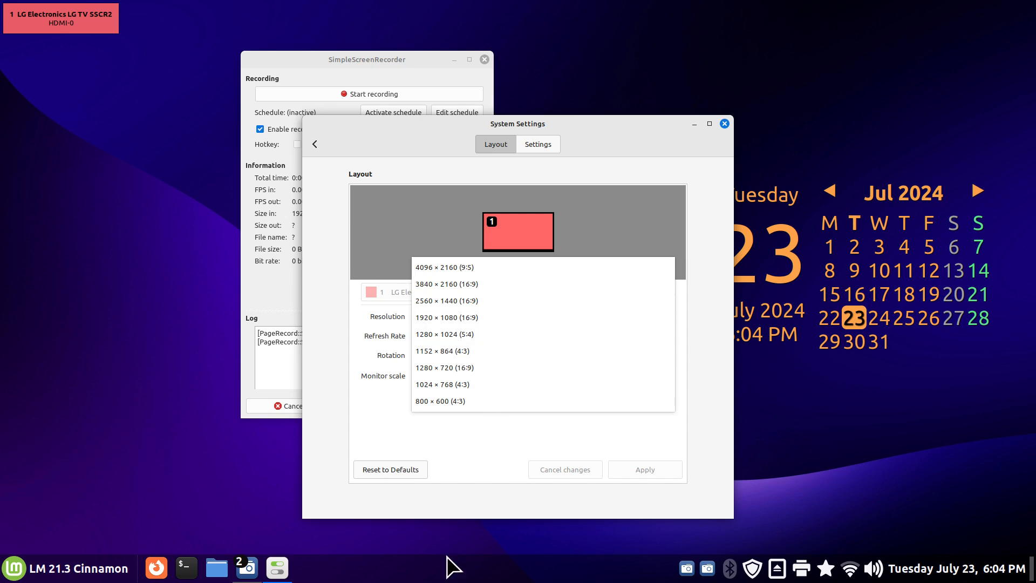
pyautogui.click(454, 505)
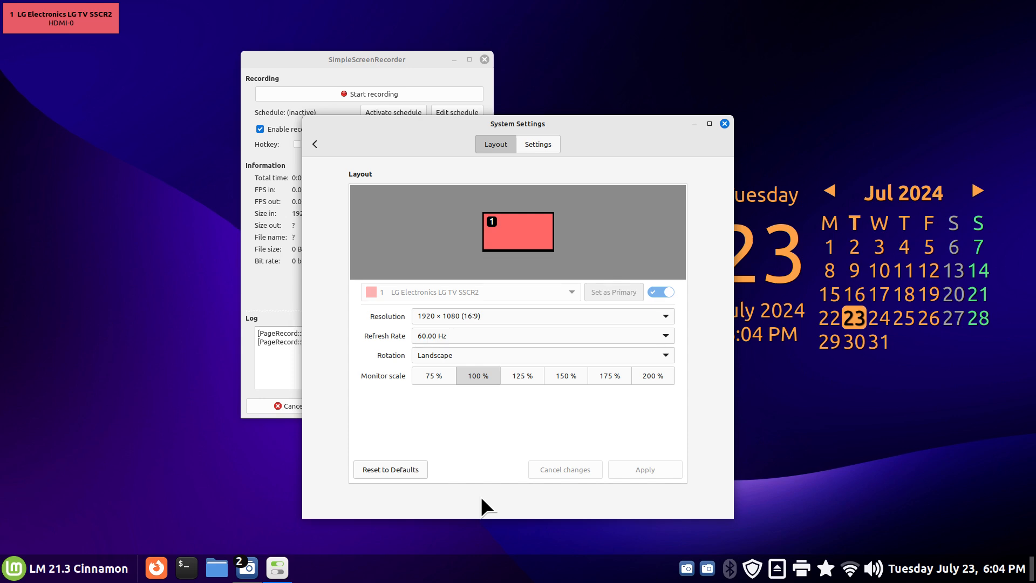
pyautogui.click(492, 316)
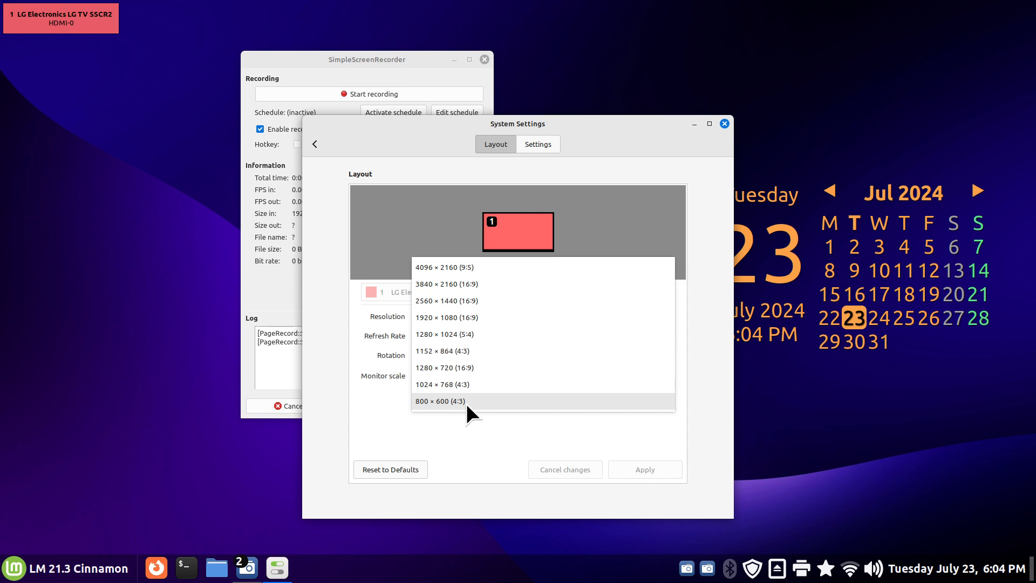
pyautogui.click(483, 510)
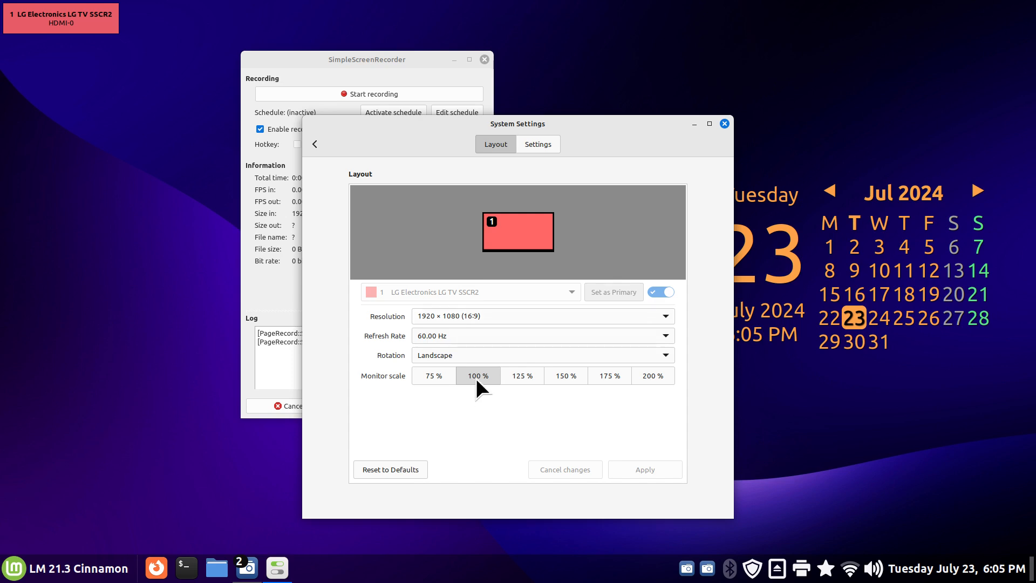
pyautogui.click(470, 314)
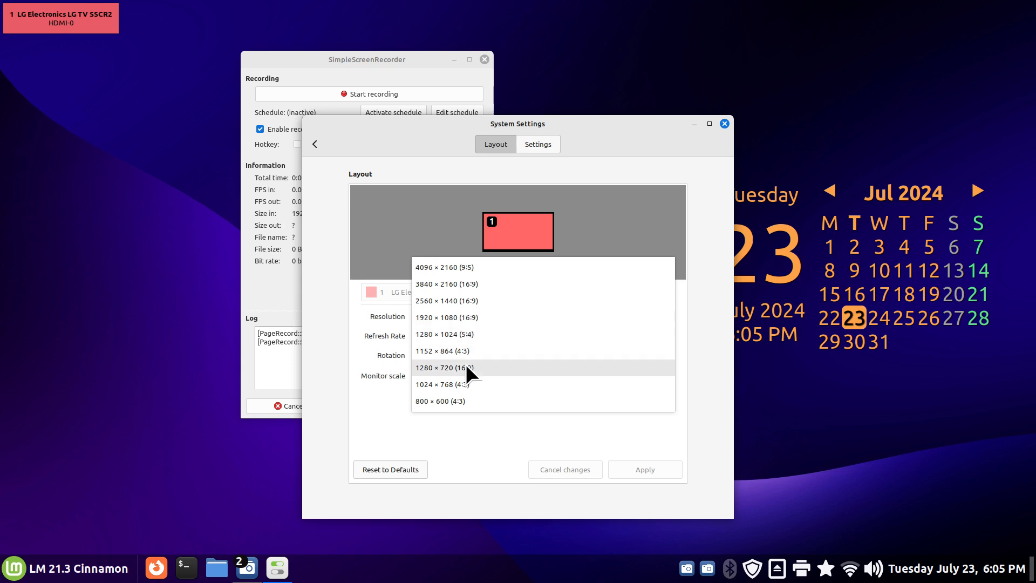
pyautogui.click(454, 437)
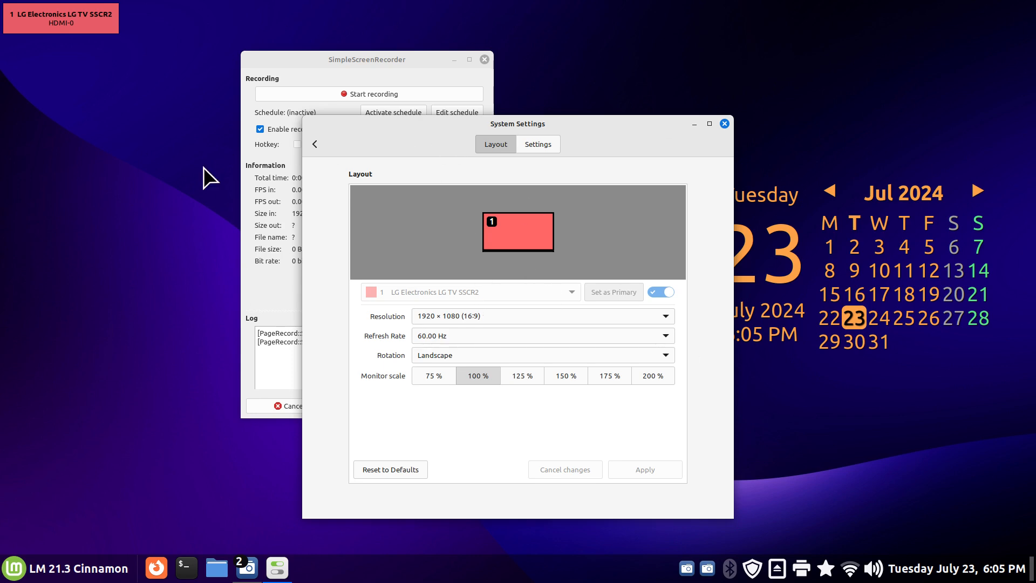
pyautogui.click(725, 123)
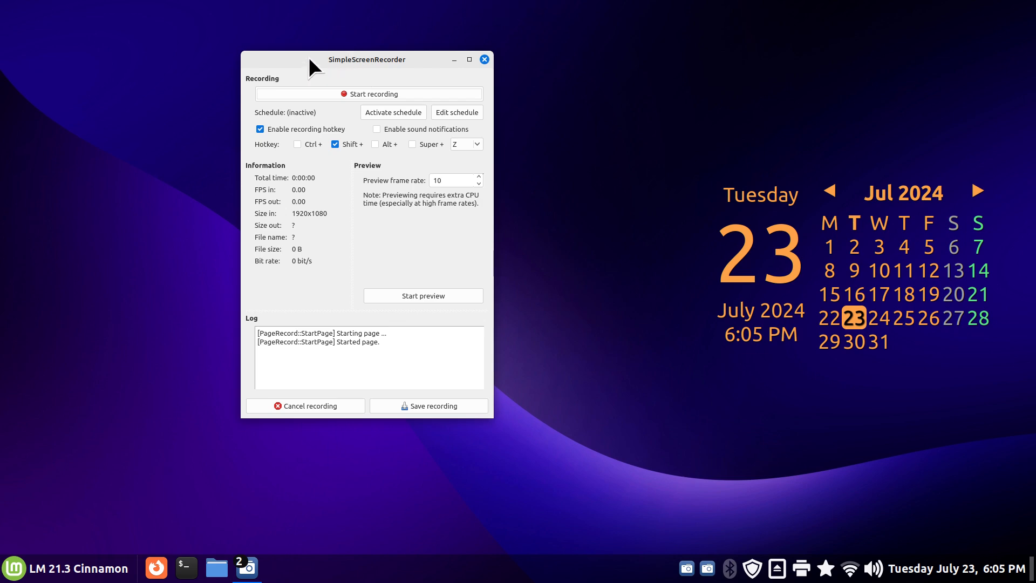
# - Check the letter choices for the recording hotkey, keeping Shift + Z, and reposition the recorder window
pyautogui.moveTo(309, 58); pyautogui.dragTo(303, 74)
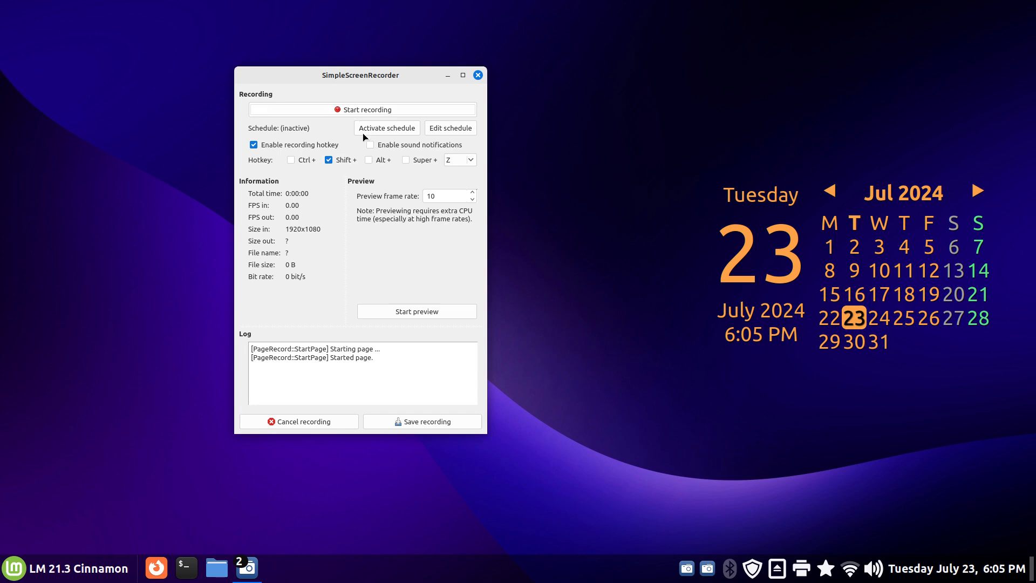
pyautogui.click(473, 158)
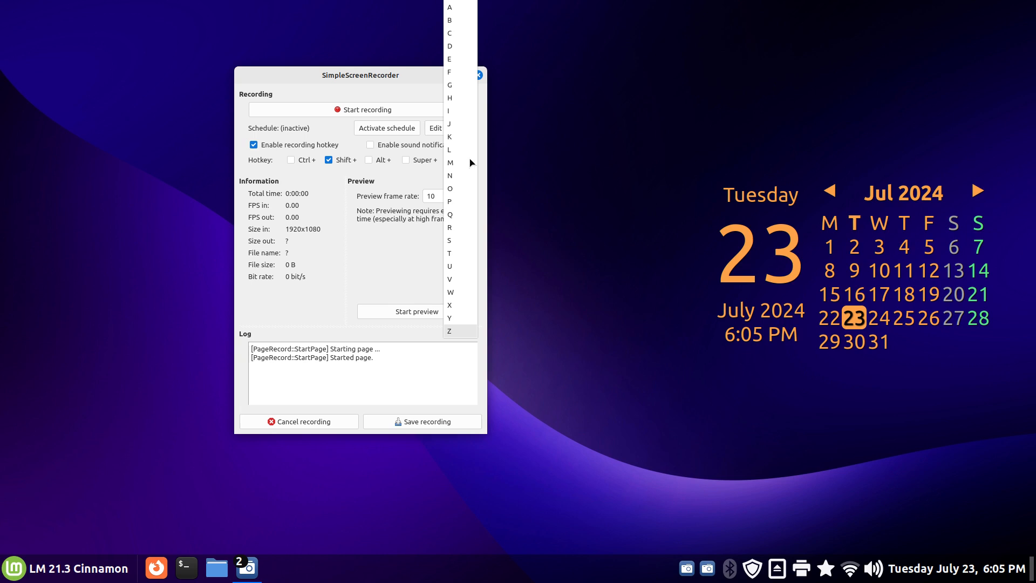
pyautogui.click(454, 331)
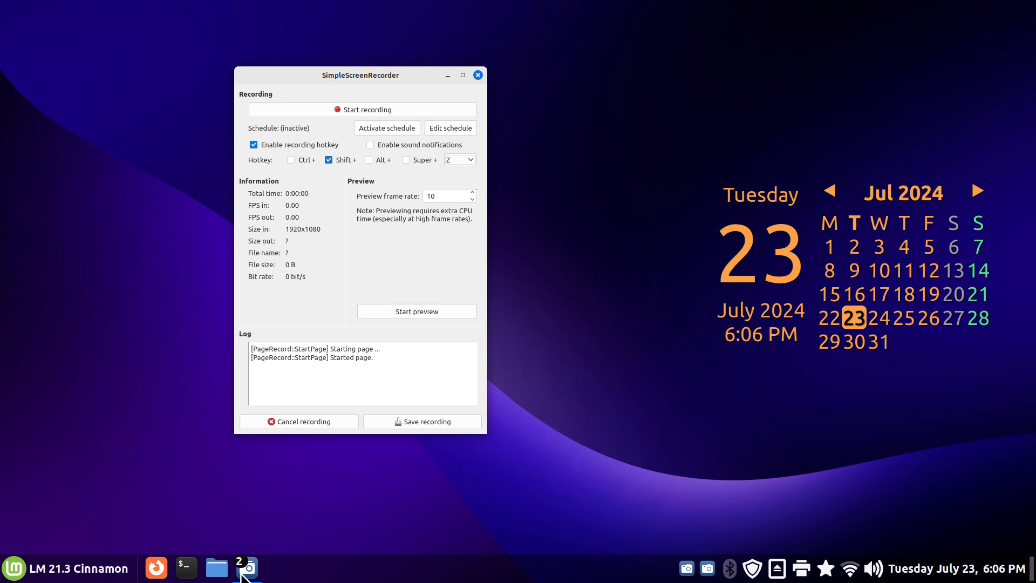
pyautogui.moveTo(315, 74); pyautogui.dragTo(315, 41)
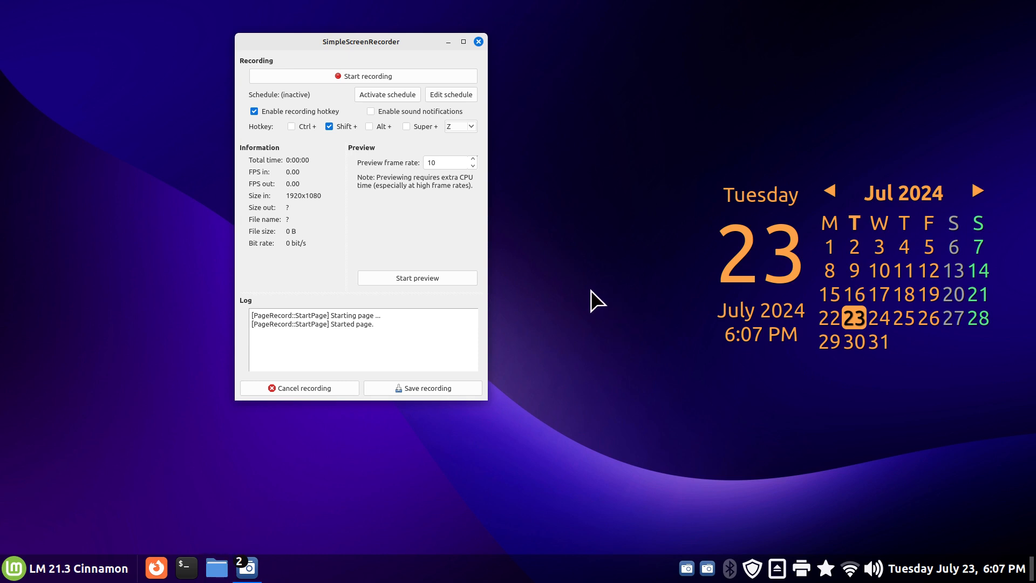
# - Check the contents of the Videos folder in the file manager, close it, and preview the open recorder windows
pyautogui.click(216, 568)
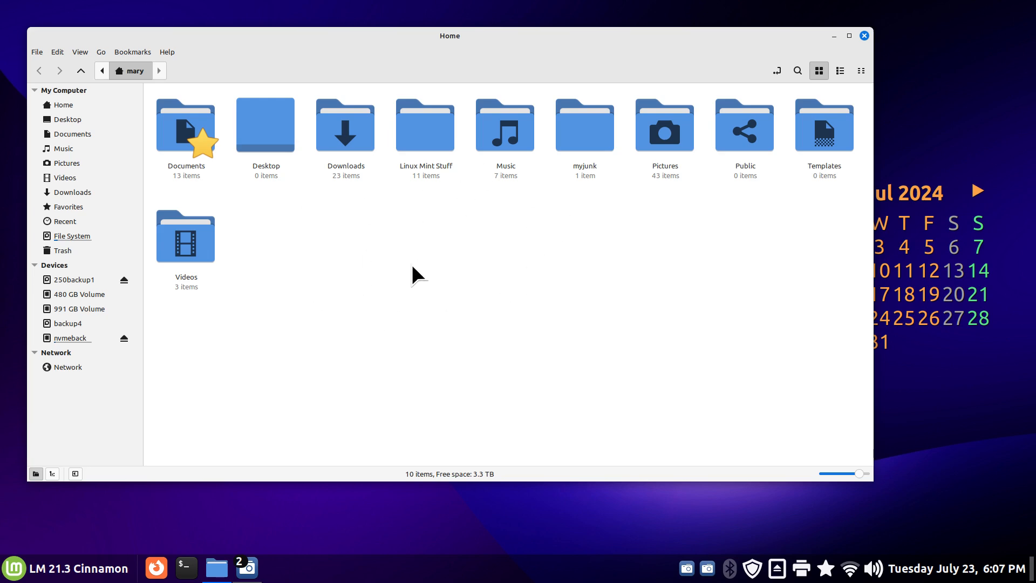
pyautogui.doubleClick(185, 240)
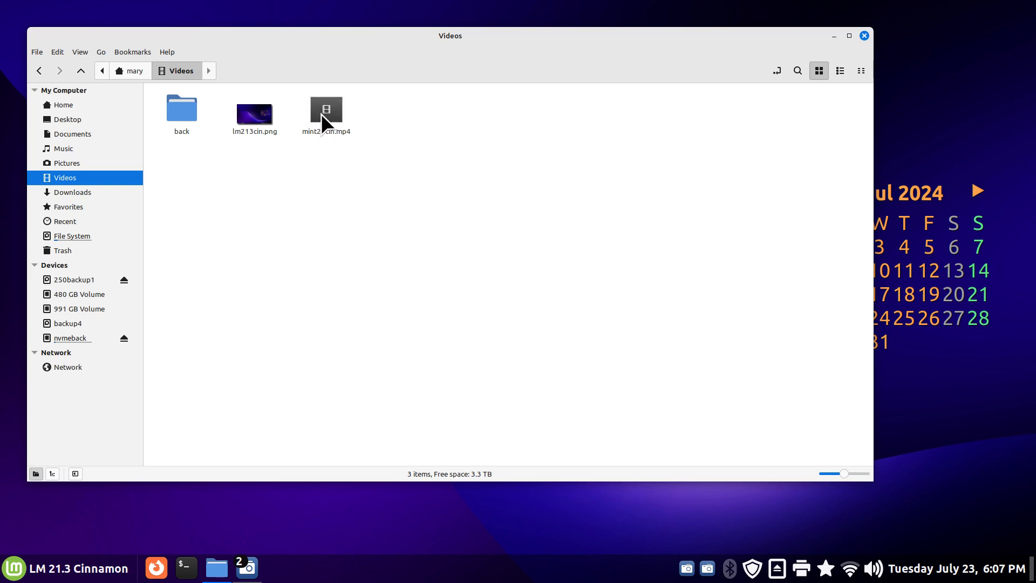
pyautogui.click(864, 36)
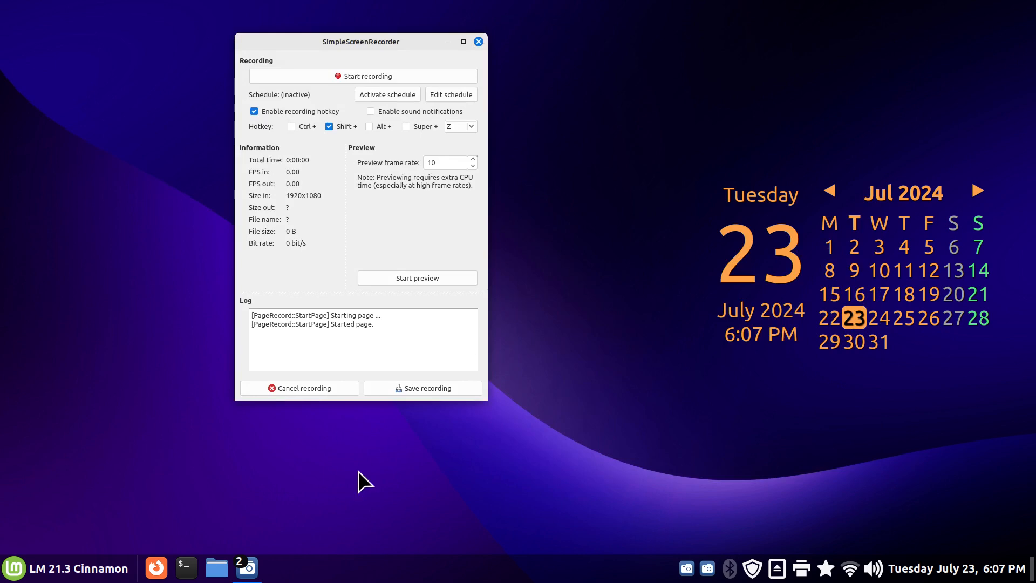
pyautogui.moveTo(258, 567)
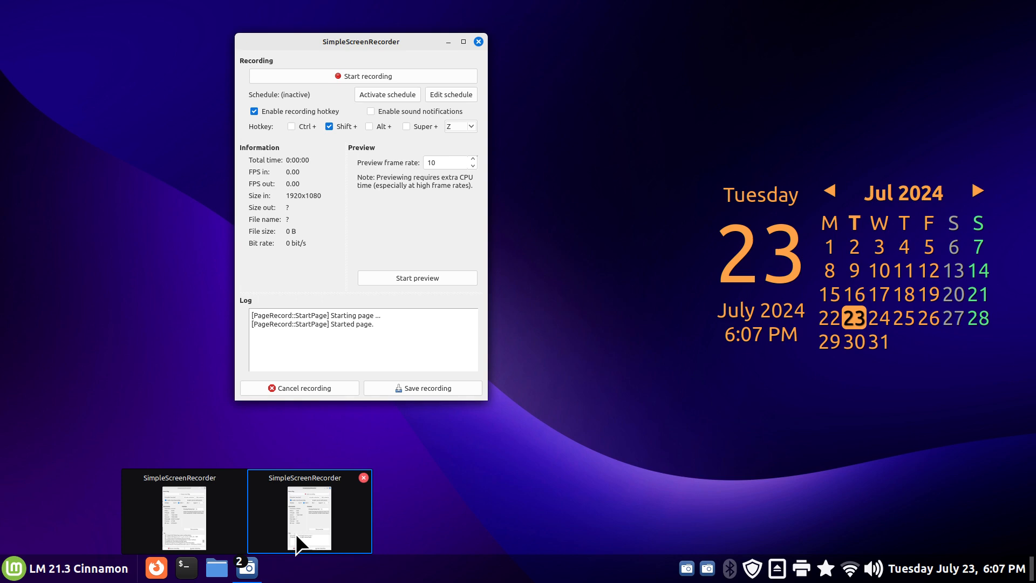
pyautogui.moveTo(213, 537)
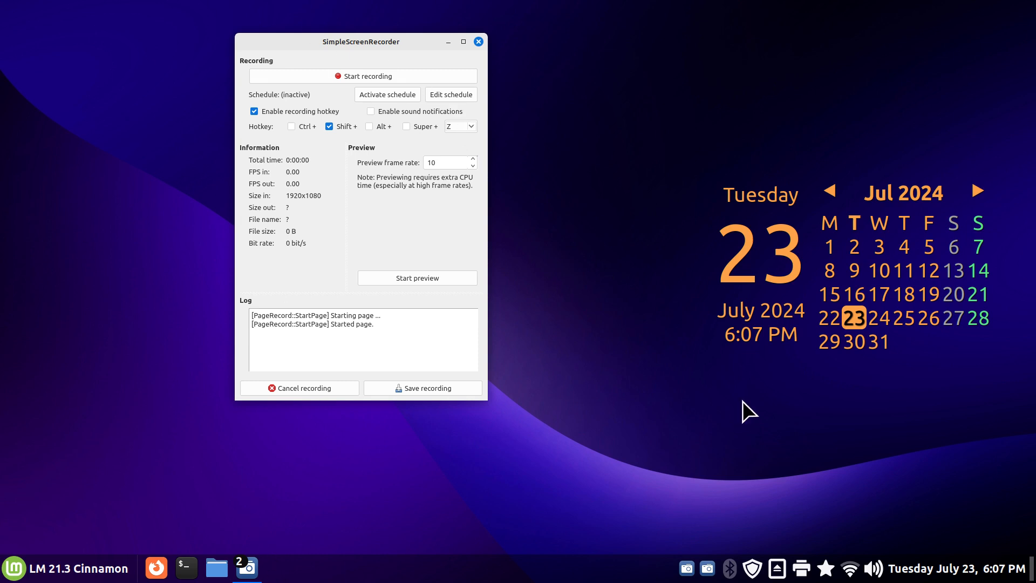
# - Cancel the recording back to the welcome page and continue to the input settings
pyautogui.click(309, 389)
pyautogui.click(309, 389)
pyautogui.click(309, 389)
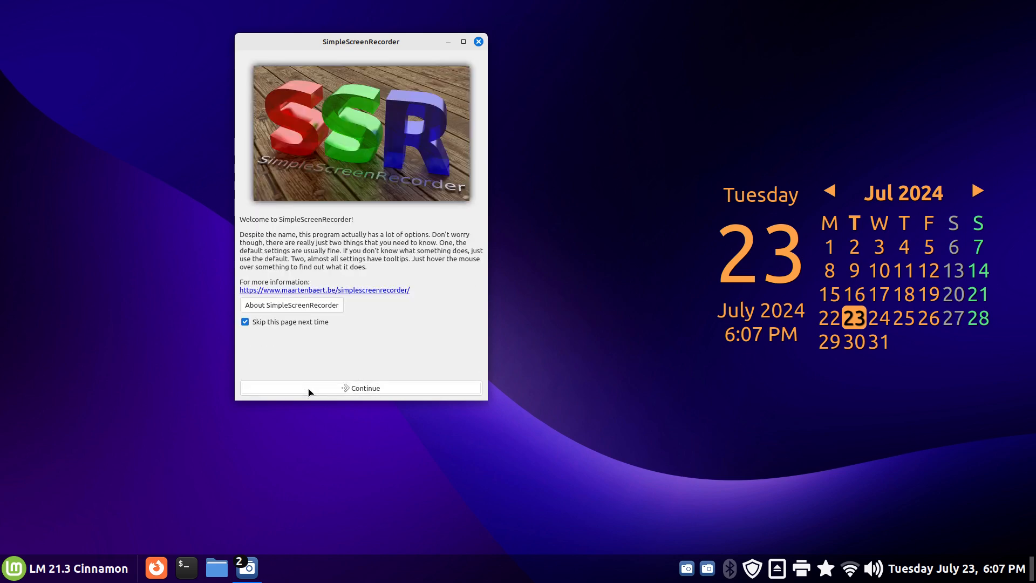
pyautogui.click(369, 392)
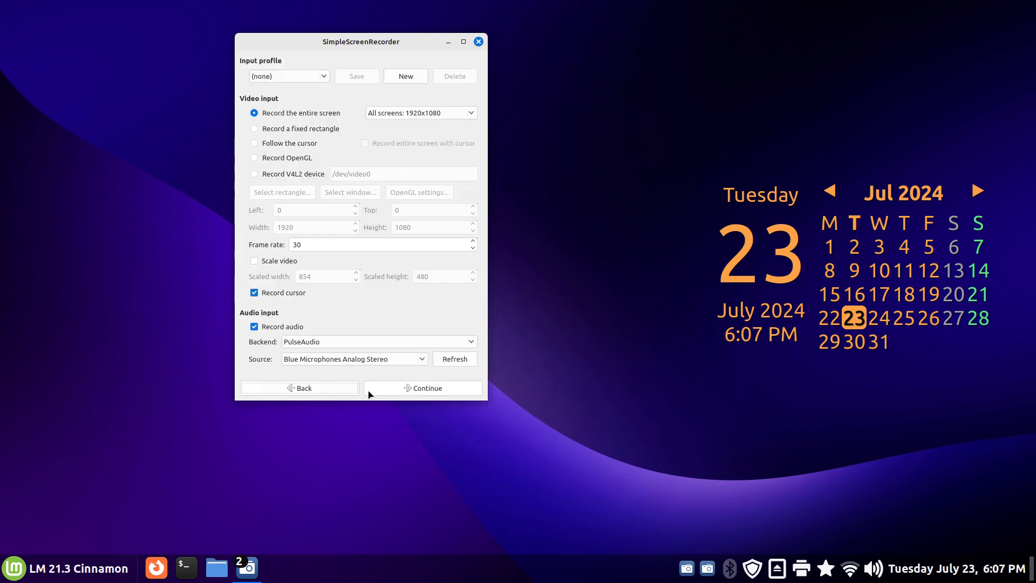
# - Check the audio backend options, keeping PulseAudio, and close this recorder window
pyautogui.click(323, 346)
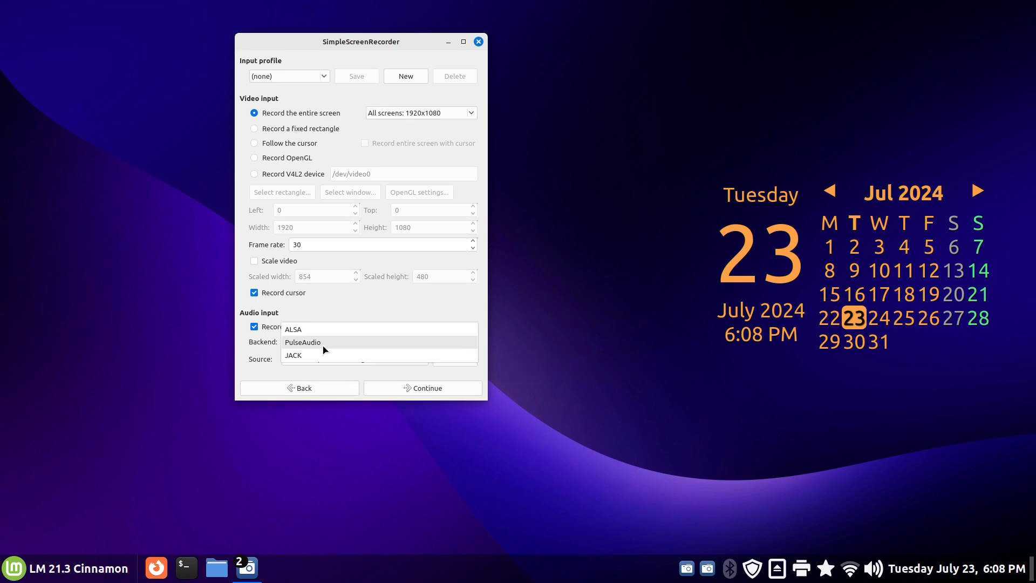
pyautogui.click(323, 346)
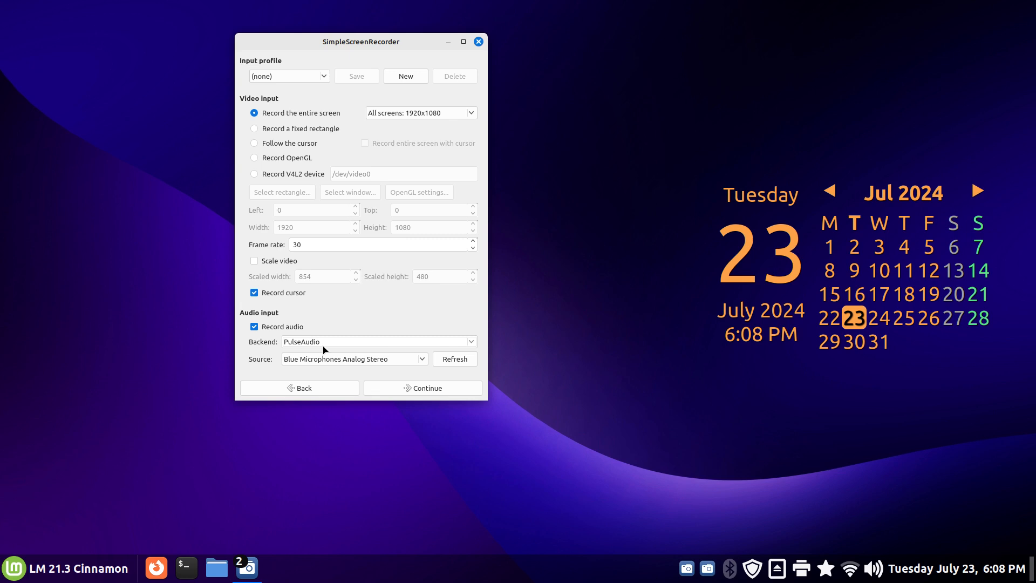
pyautogui.click(325, 347)
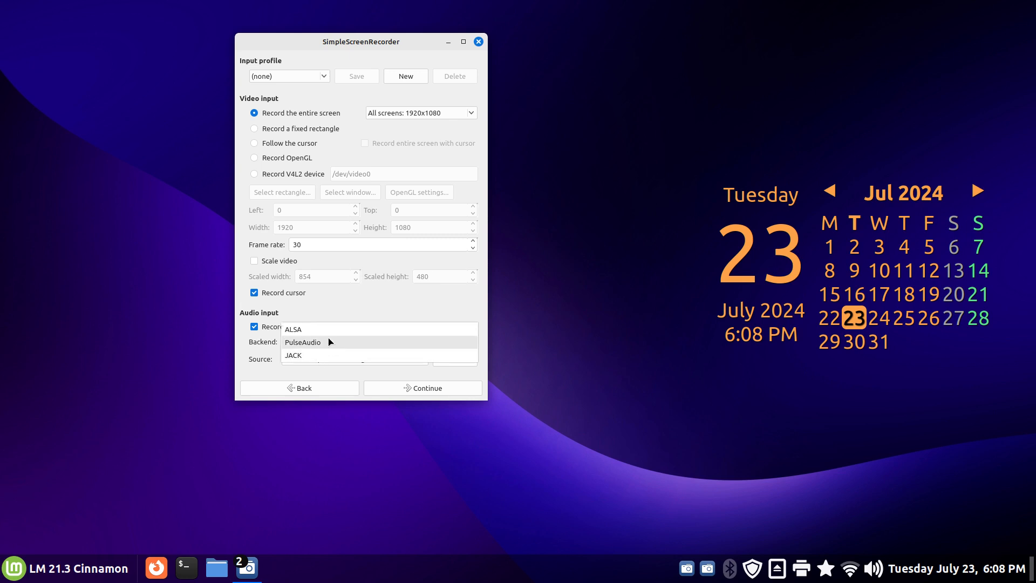
pyautogui.click(330, 343)
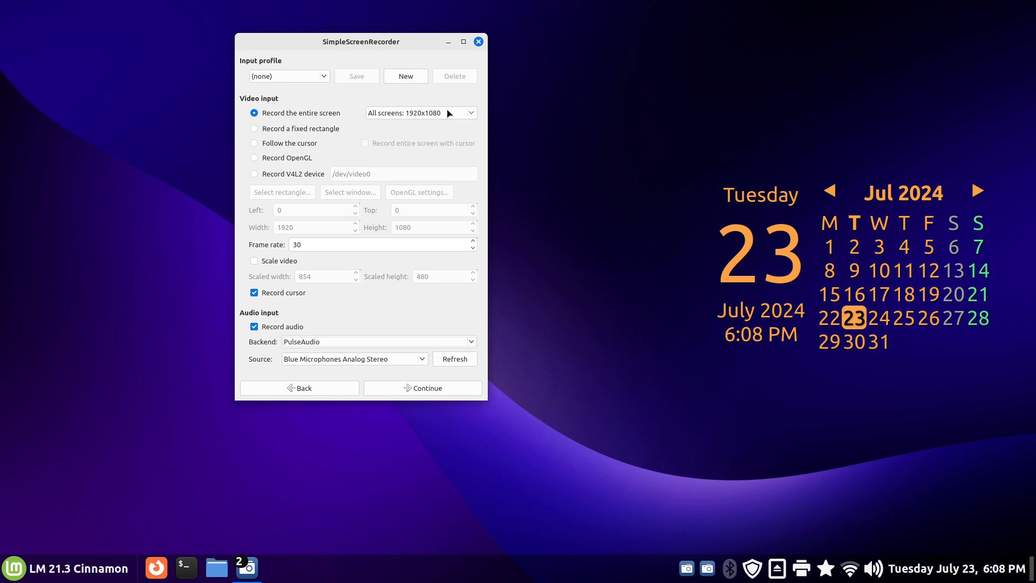
pyautogui.moveTo(422, 44); pyautogui.dragTo(451, 65)
pyautogui.click(508, 62)
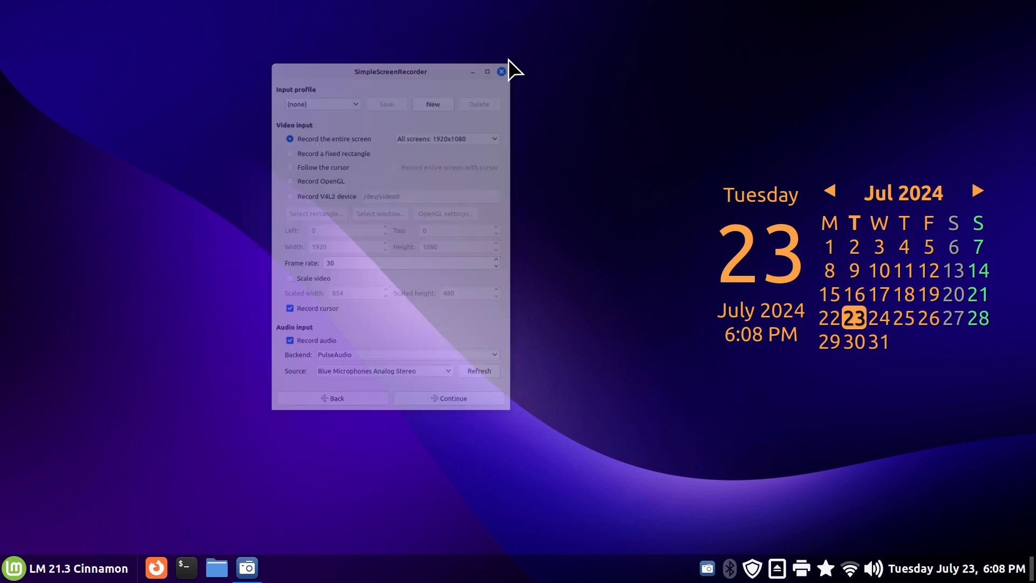